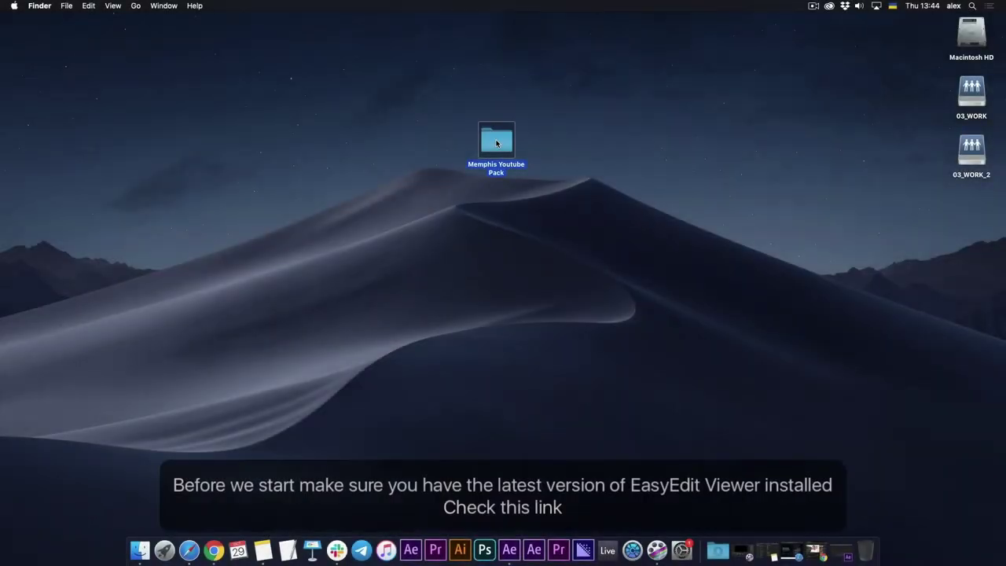
In the Memphis Youtube Pack's 03 For After Effects folder, select the .install.ev file, then switch to After Effects.
double_click(495, 148)
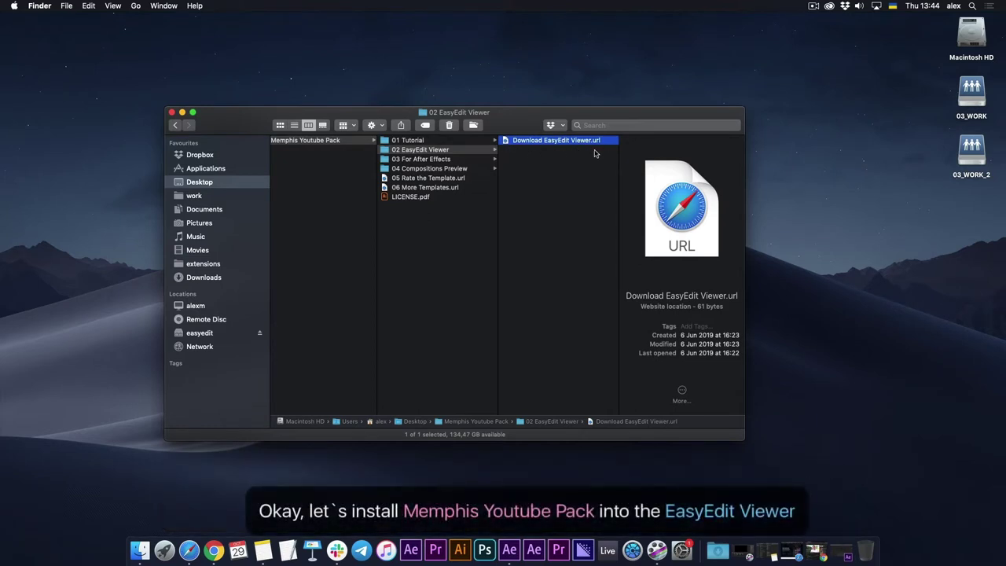
click(413, 161)
click(556, 142)
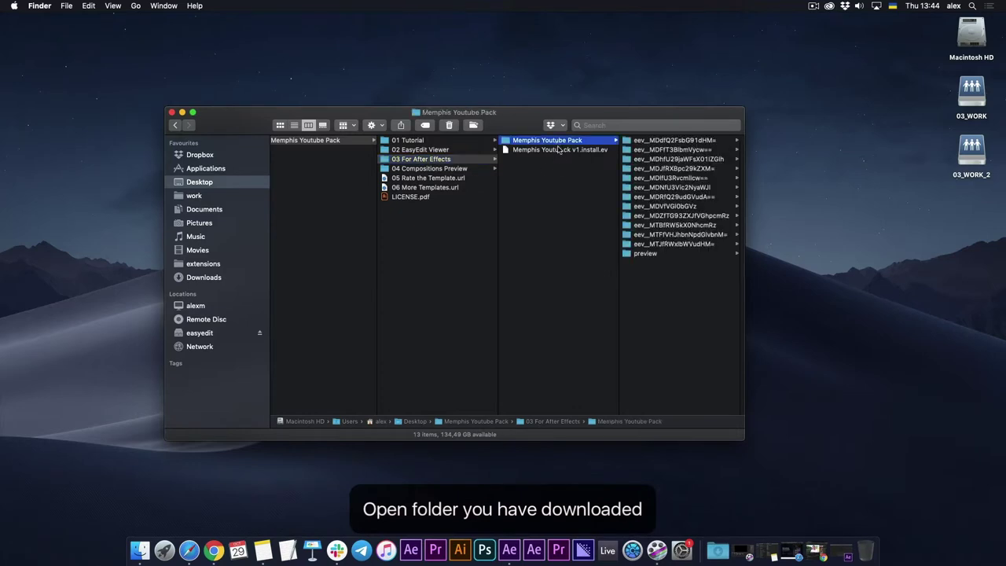
click(557, 150)
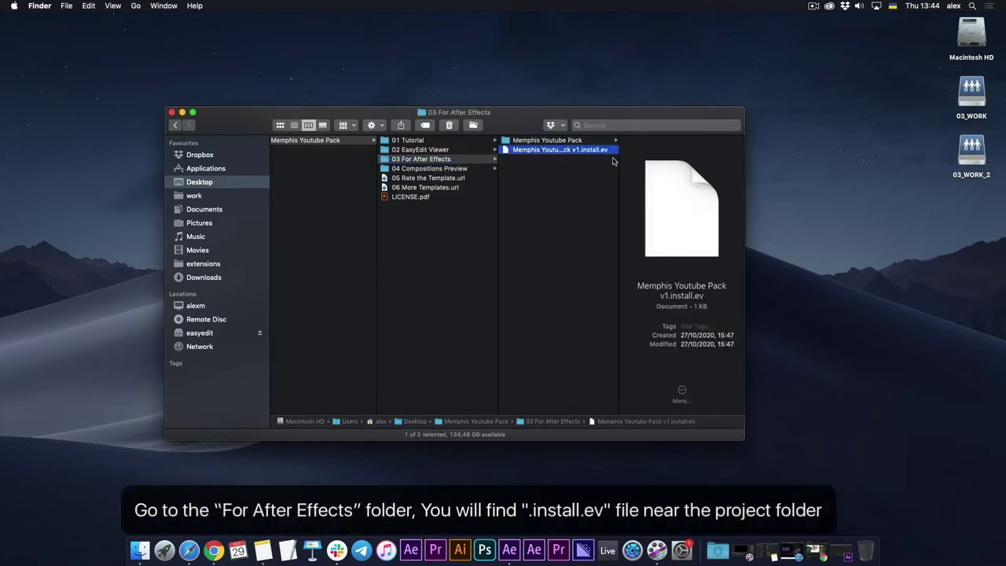
click(517, 548)
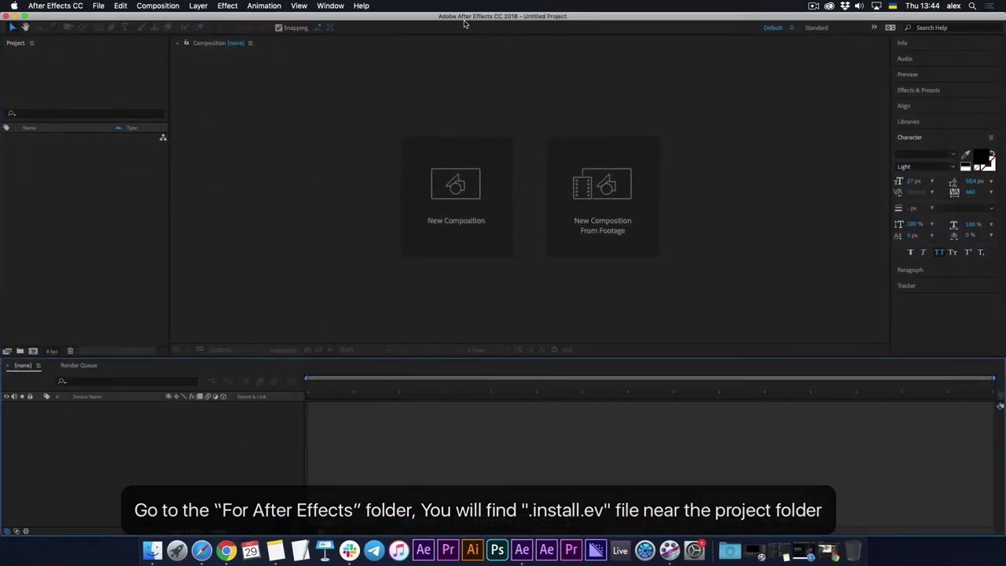
Open the EasyEdit Viewer panel from Window > Extensions and move it into place.
click(333, 7)
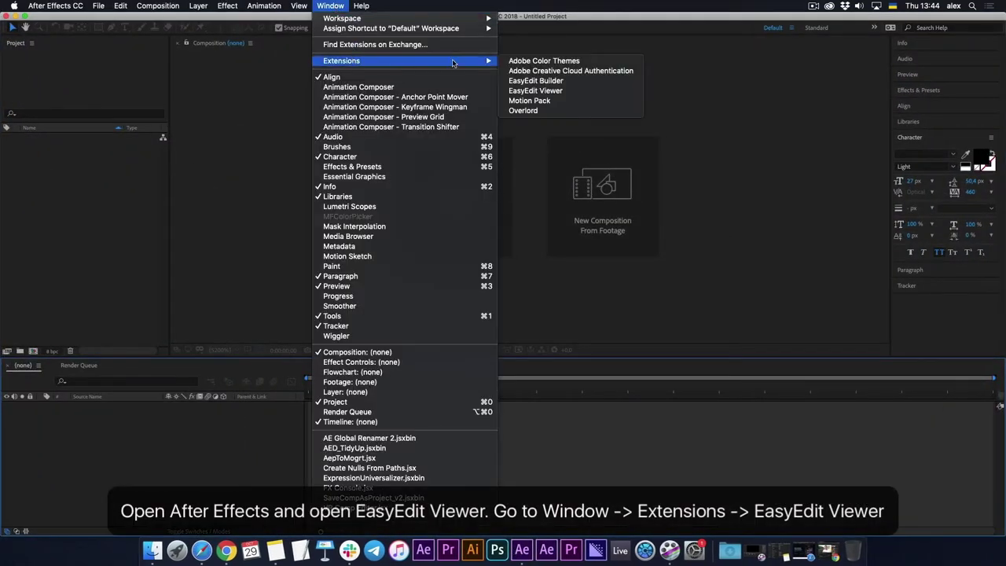
click(535, 90)
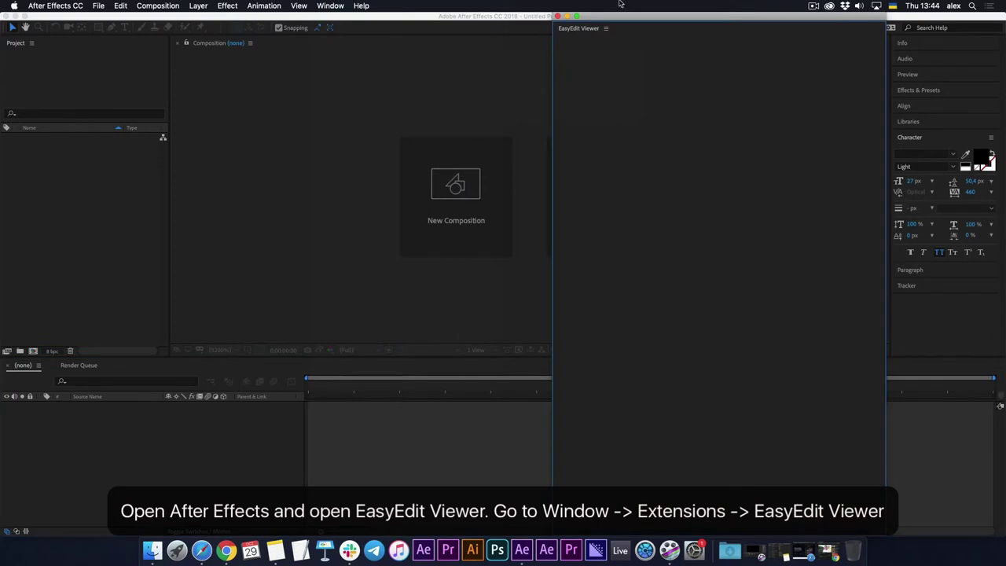
drag(618, 17, 442, 4)
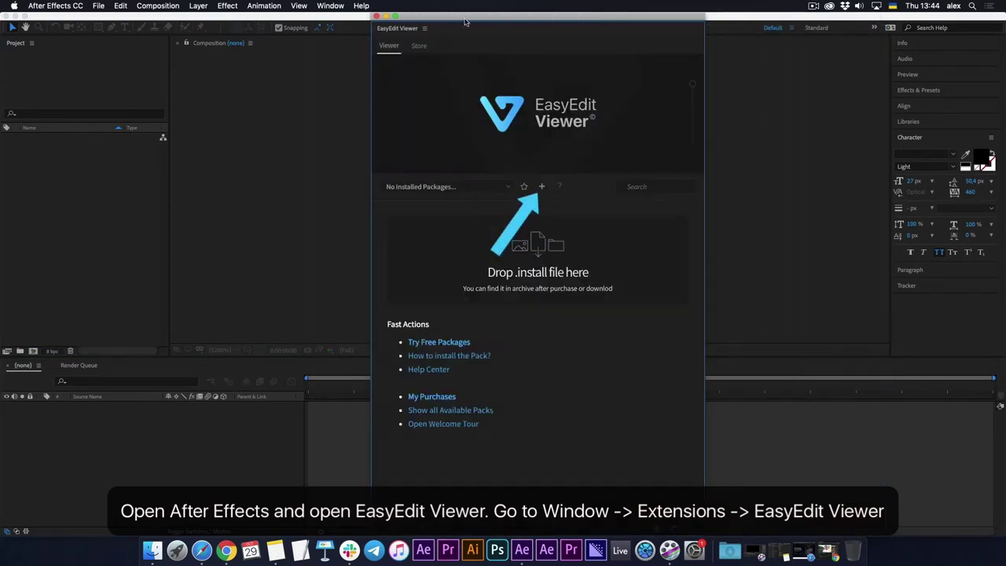
Install Memphis Youtube Pack v1 into EasyEdit Viewer from its .install.ev file.
click(541, 188)
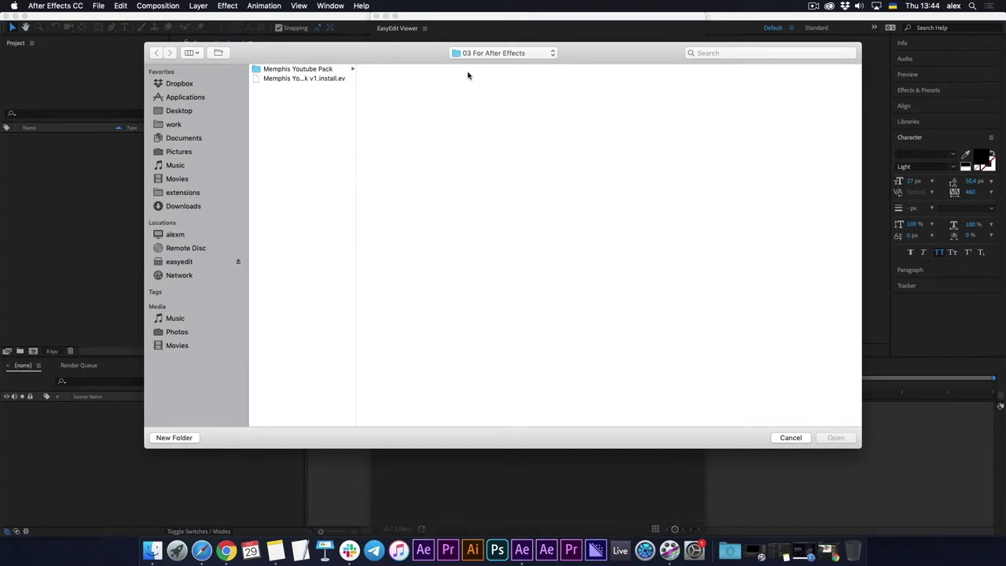
click(342, 77)
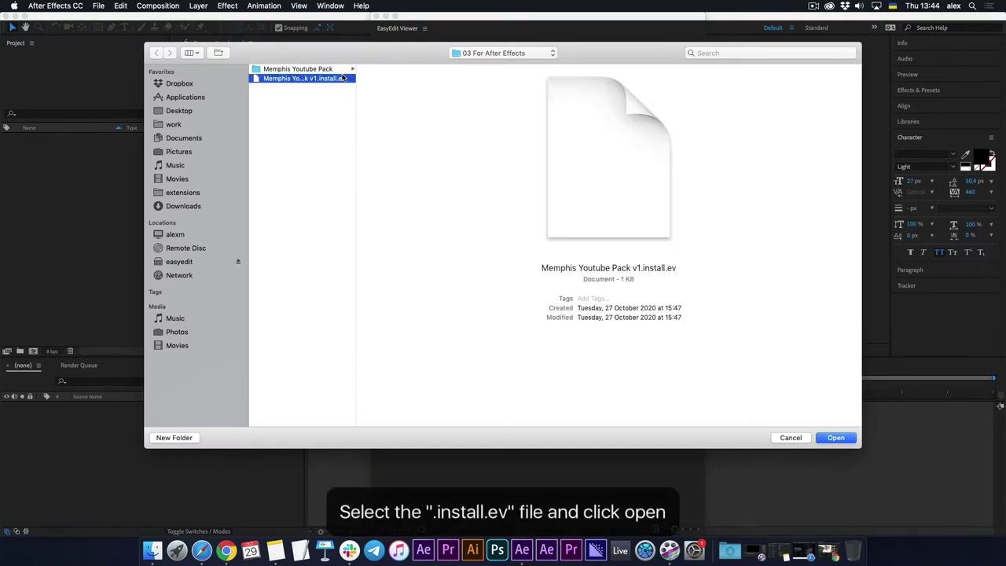
click(833, 437)
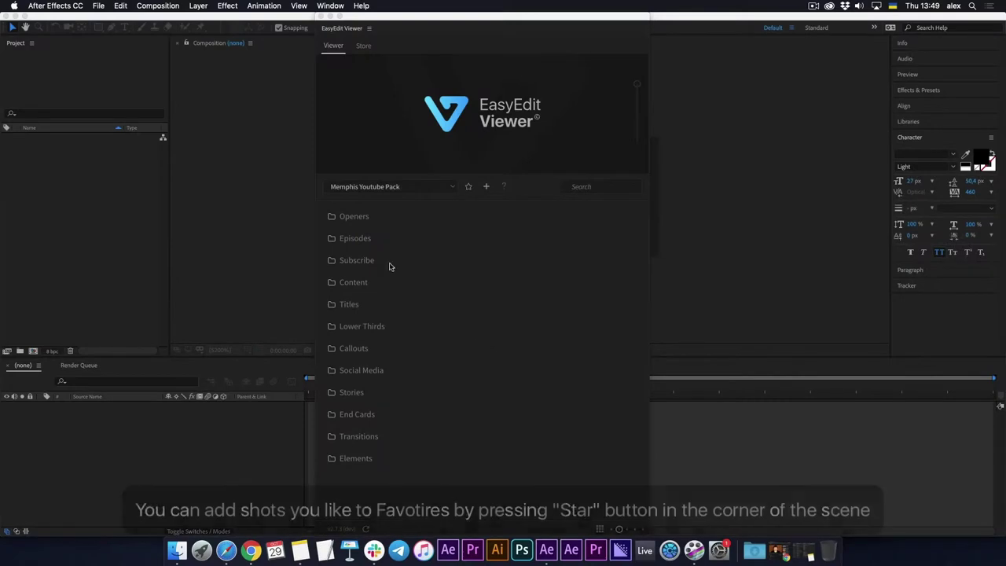
Star Episode 002 and Episode 005 as favorites, then view the Favorites list and return to all categories.
click(356, 240)
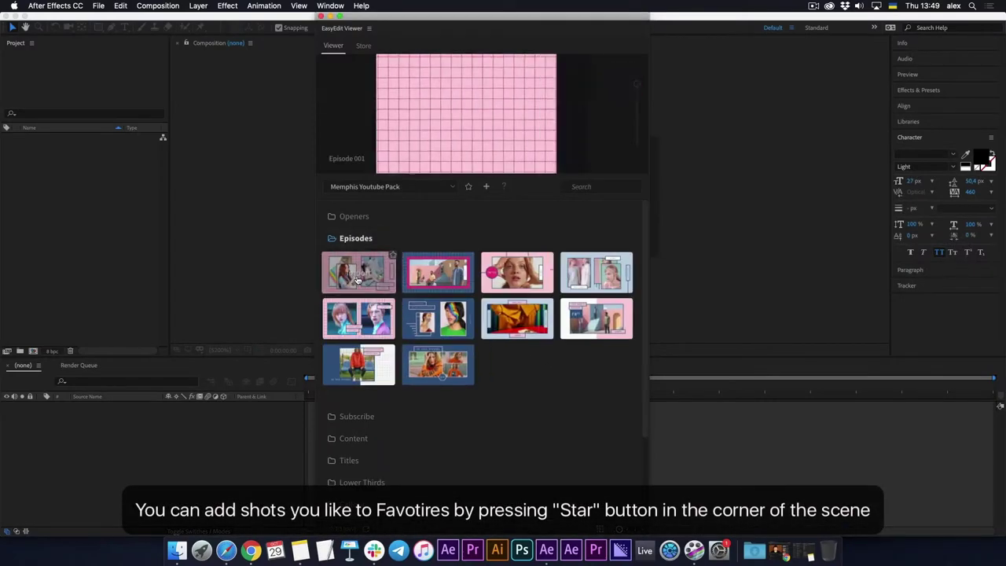
click(473, 257)
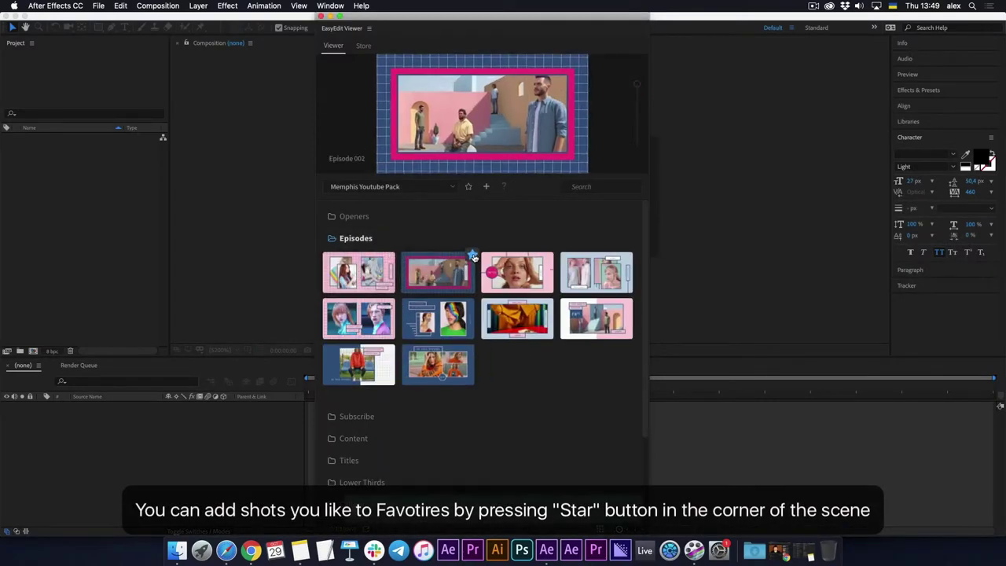
mouse_move(363, 323)
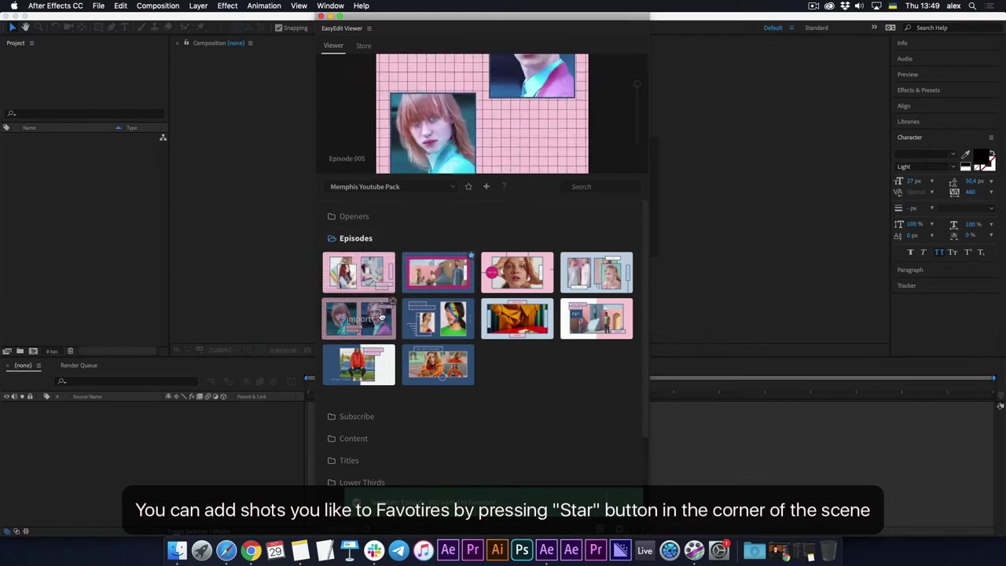
click(392, 302)
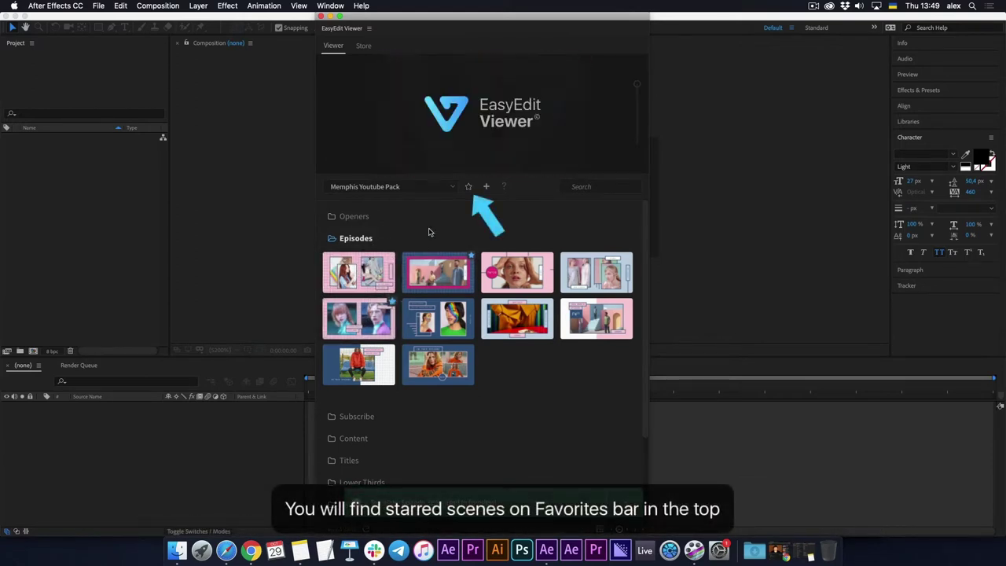
click(469, 189)
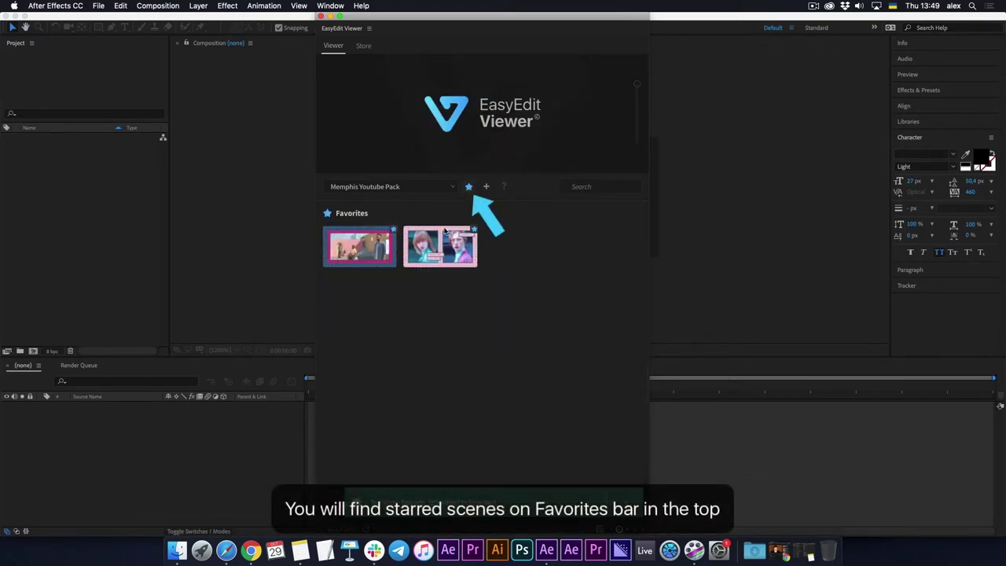
mouse_move(444, 232)
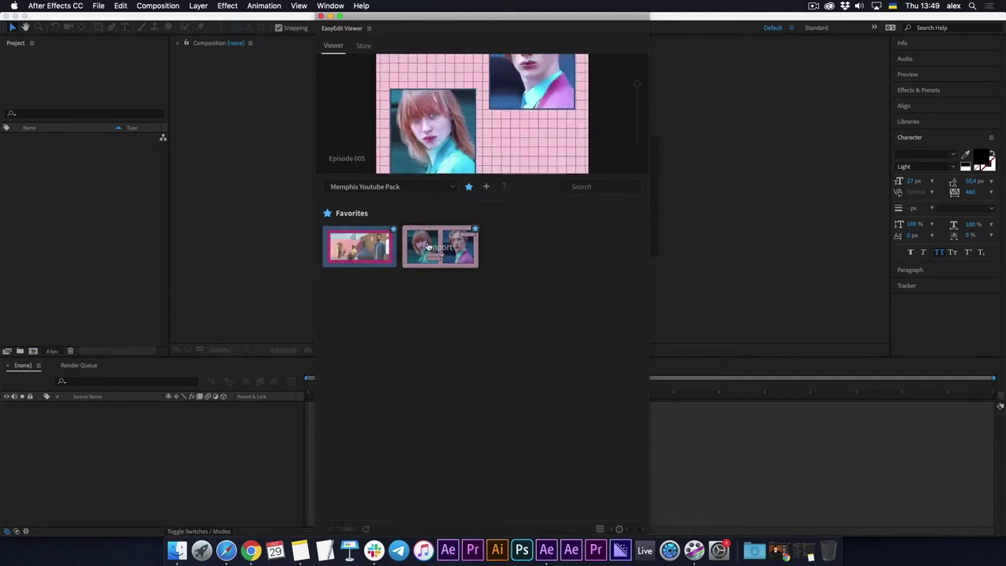
click(469, 189)
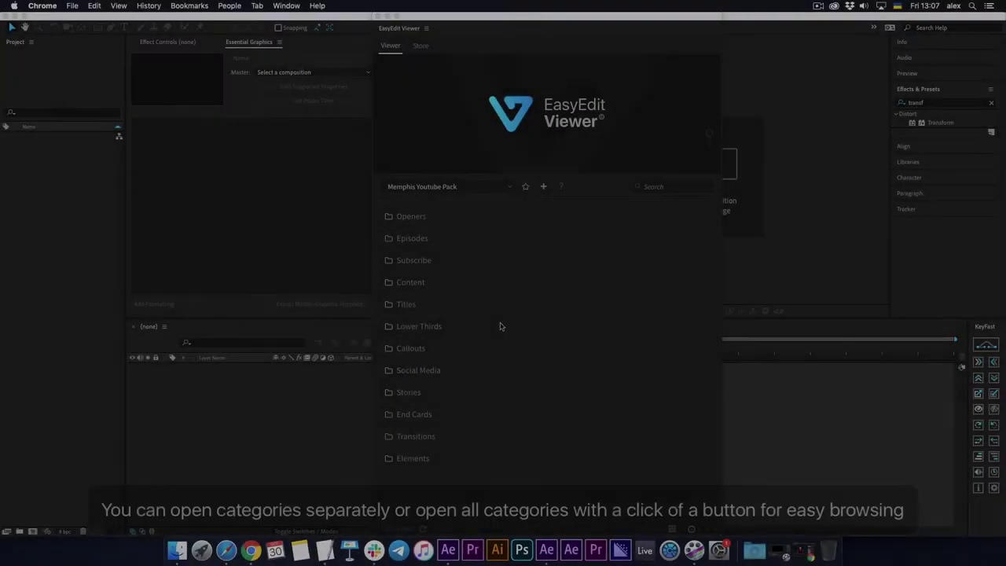
Expand and collapse Openers and Episodes, then expand all categories and scroll through them.
click(407, 219)
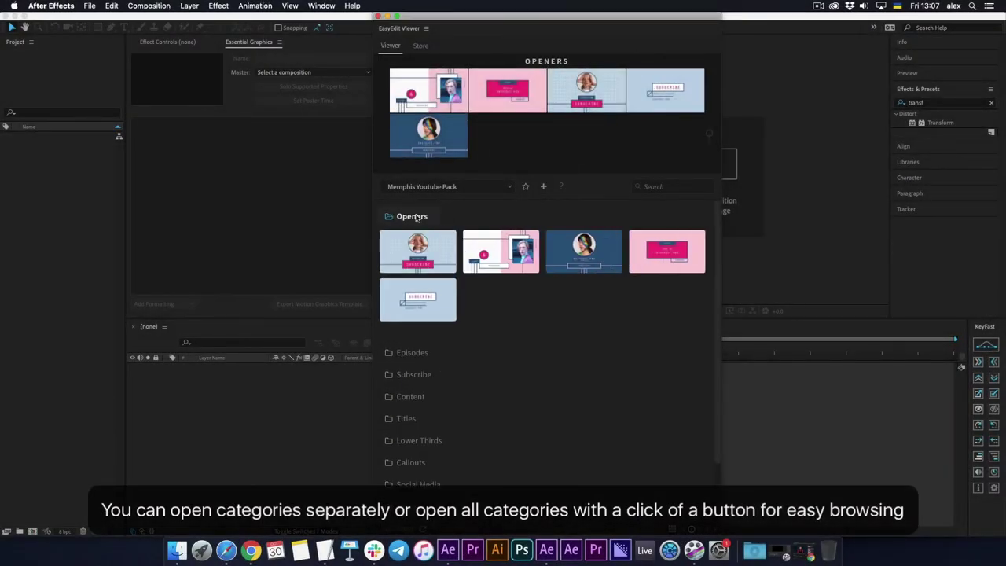
click(398, 358)
click(408, 355)
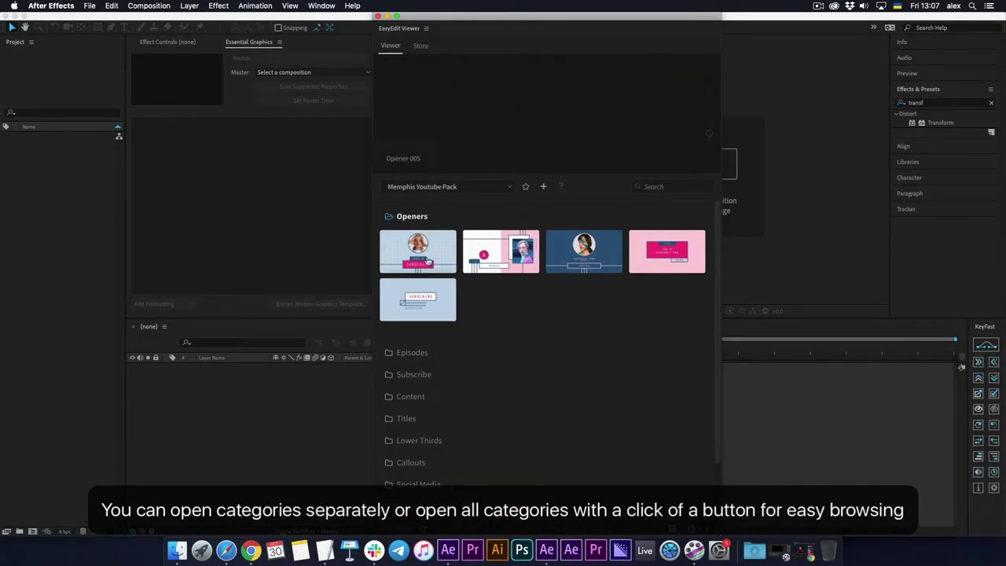
click(422, 215)
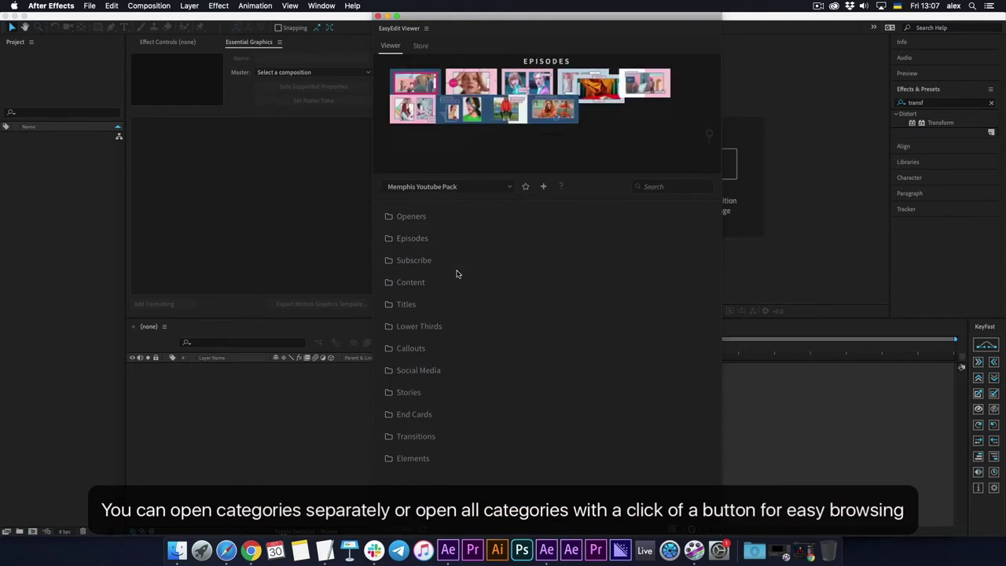
click(672, 529)
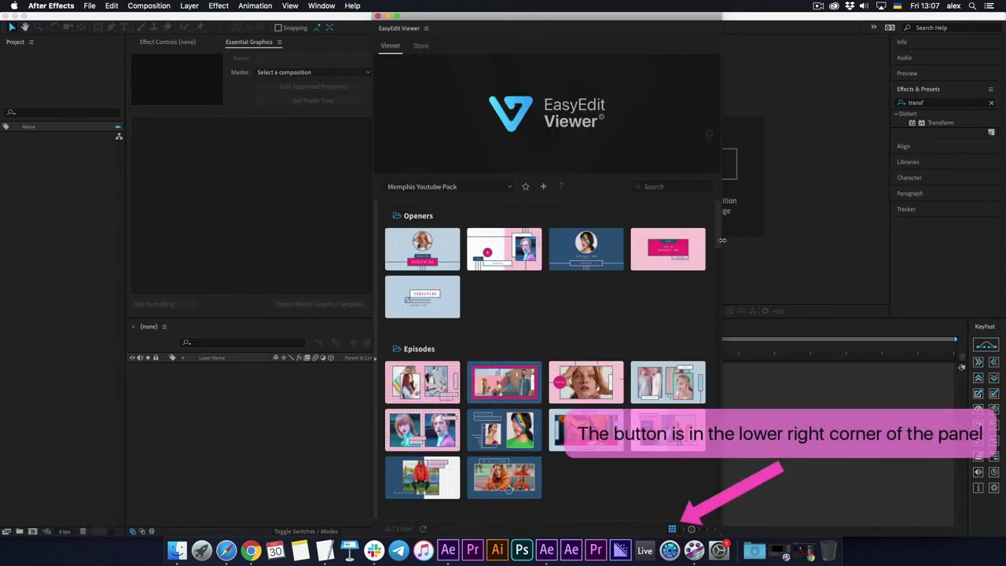
drag(721, 239, 709, 522)
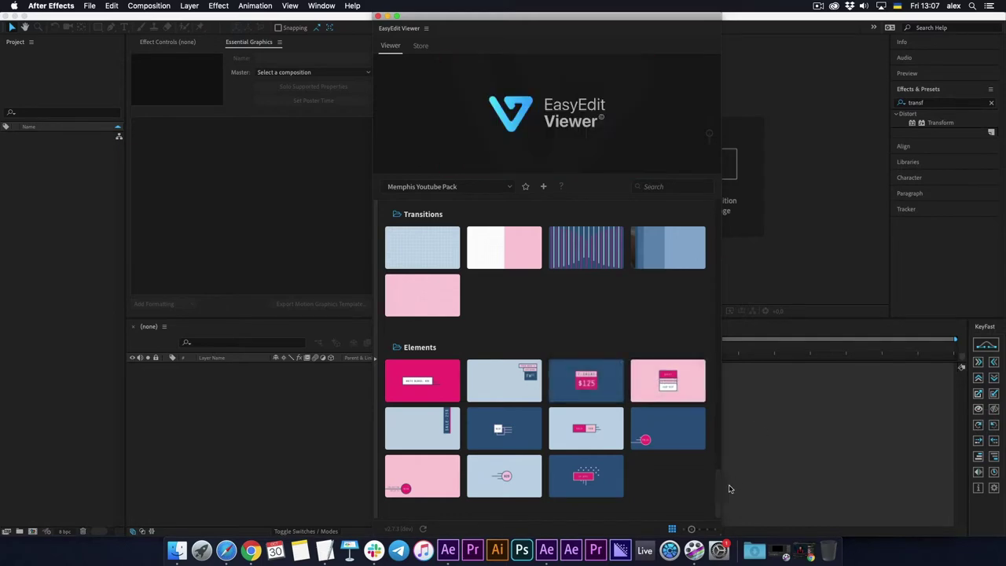
drag(718, 489, 715, 426)
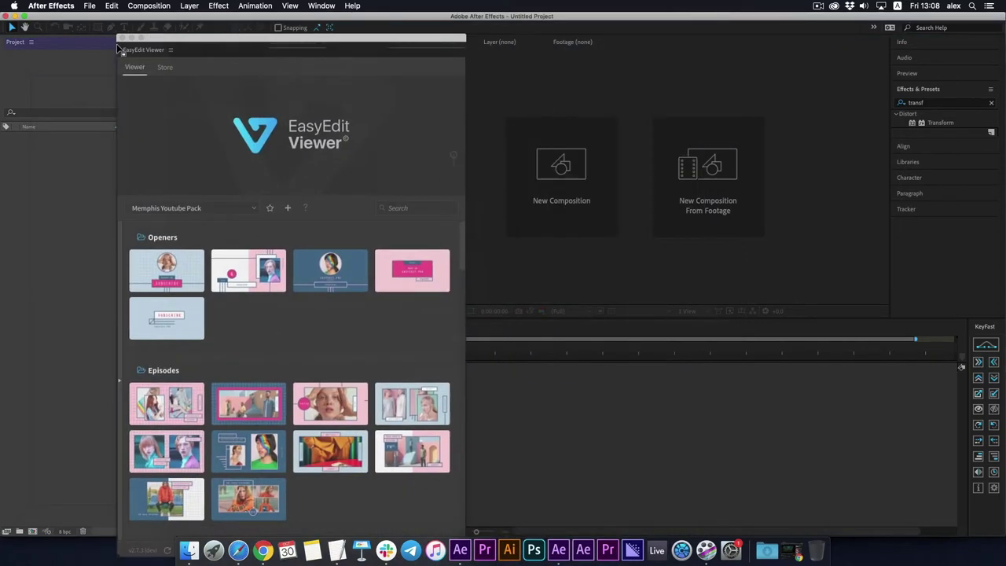
Dock EasyEdit Viewer beside the Project panel and widen the Essential Graphics panel.
mouse_move(370, 37)
mouse_down()
mouse_move(168, 56)
mouse_move(266, 230)
mouse_up()
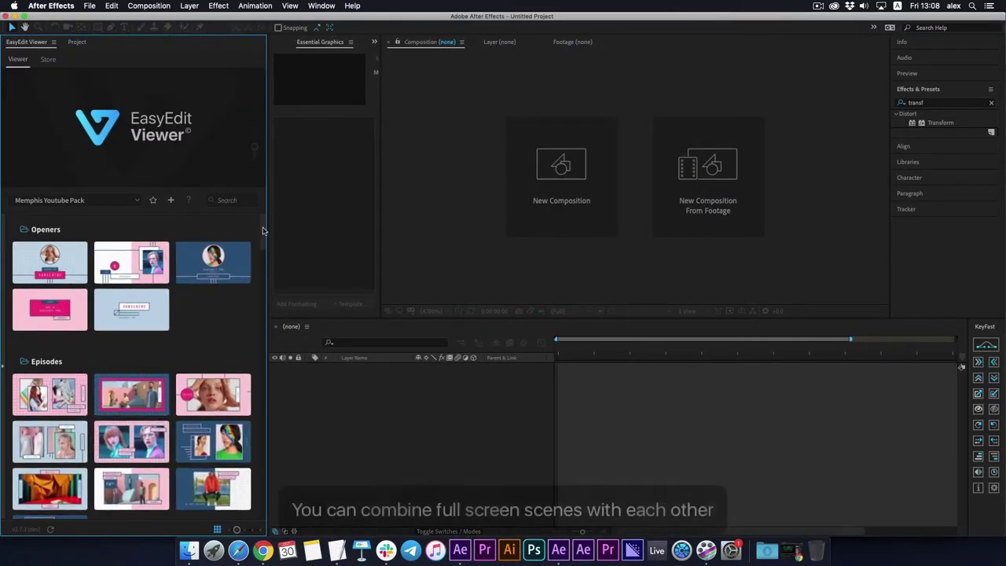
scroll(264, 230, down, 5)
drag(381, 91, 509, 101)
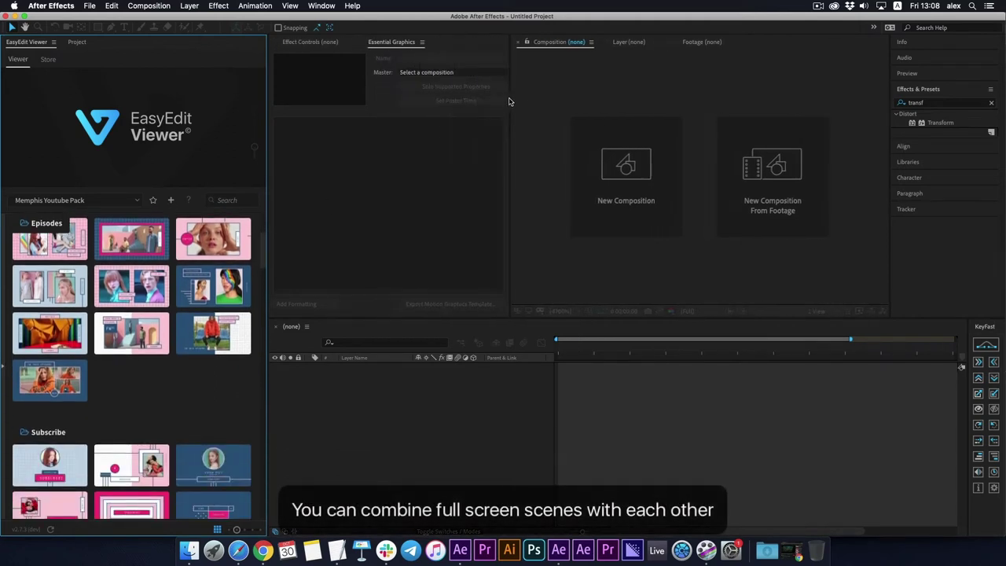
Create Comp 1 (1920×1080, 30 fps, 0:02:00:00) and preview the Episode thumbnails.
click(616, 209)
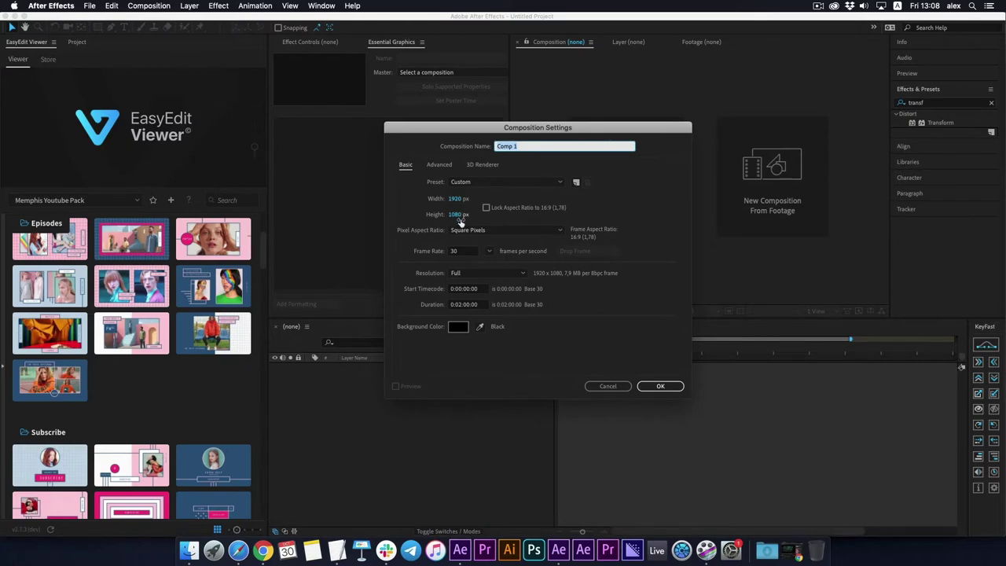
click(661, 387)
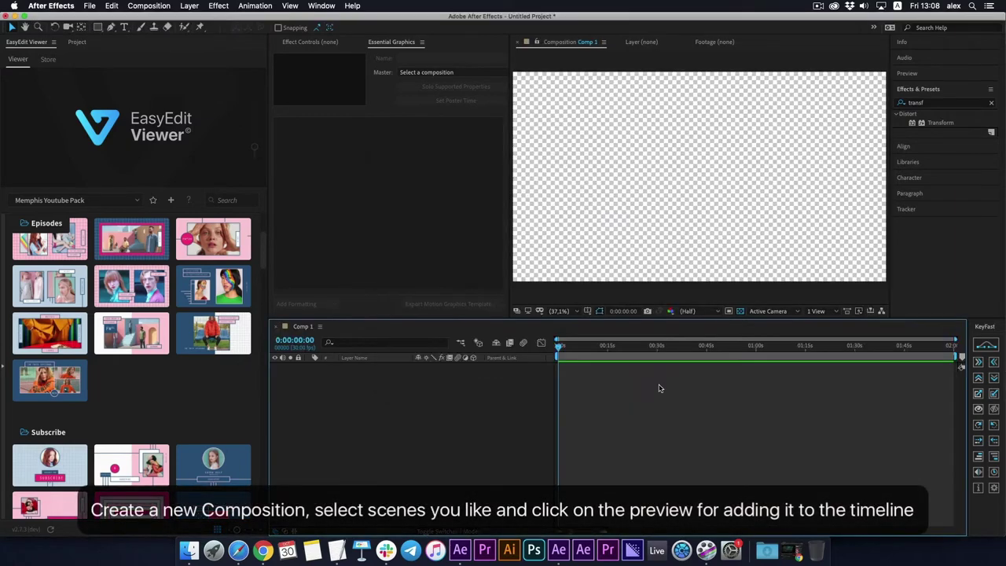
scroll(134, 357, up, 5)
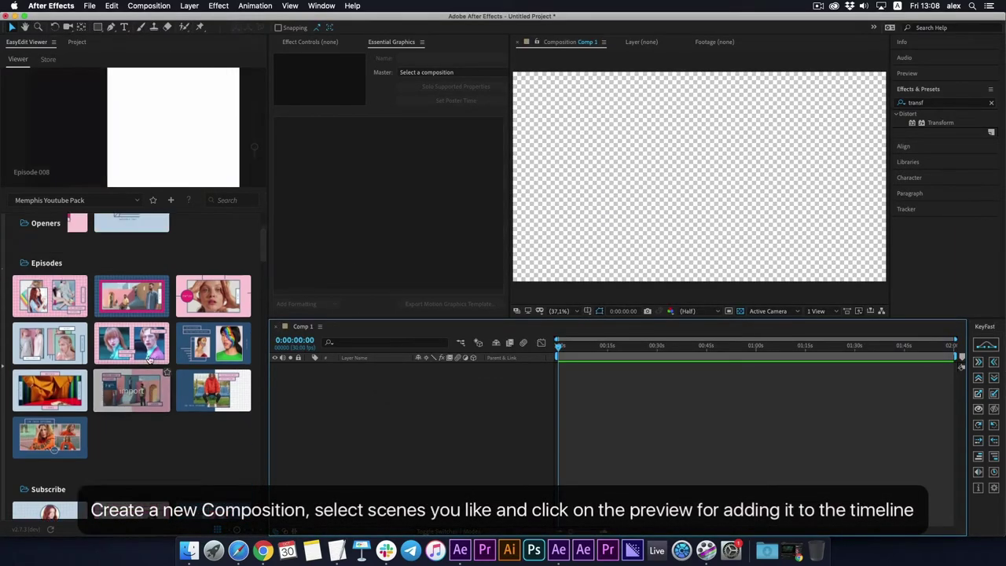
mouse_move(56, 406)
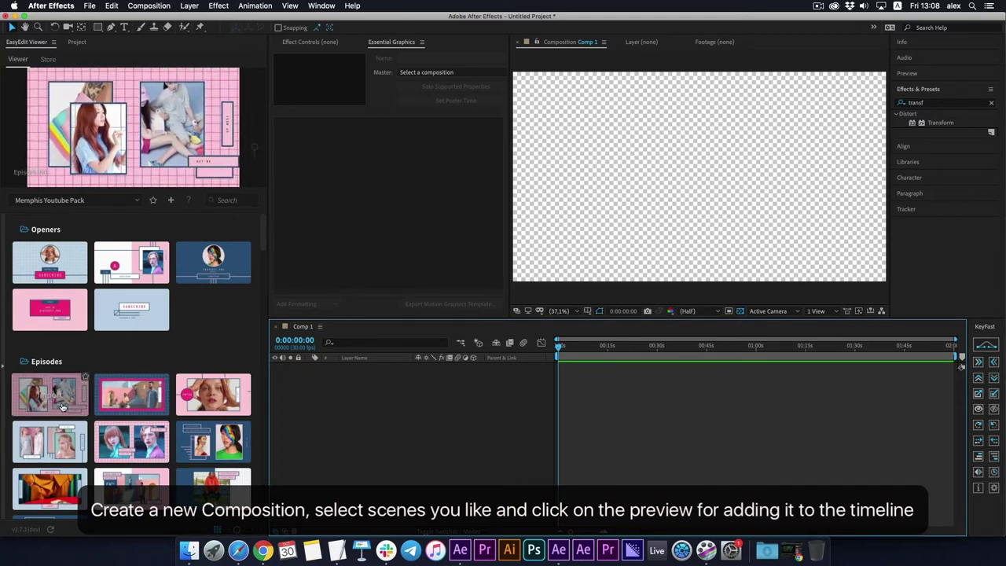
Import the Episode 002 scene into Comp 1 and zoom the timeline to the first 40 seconds.
mouse_move(130, 404)
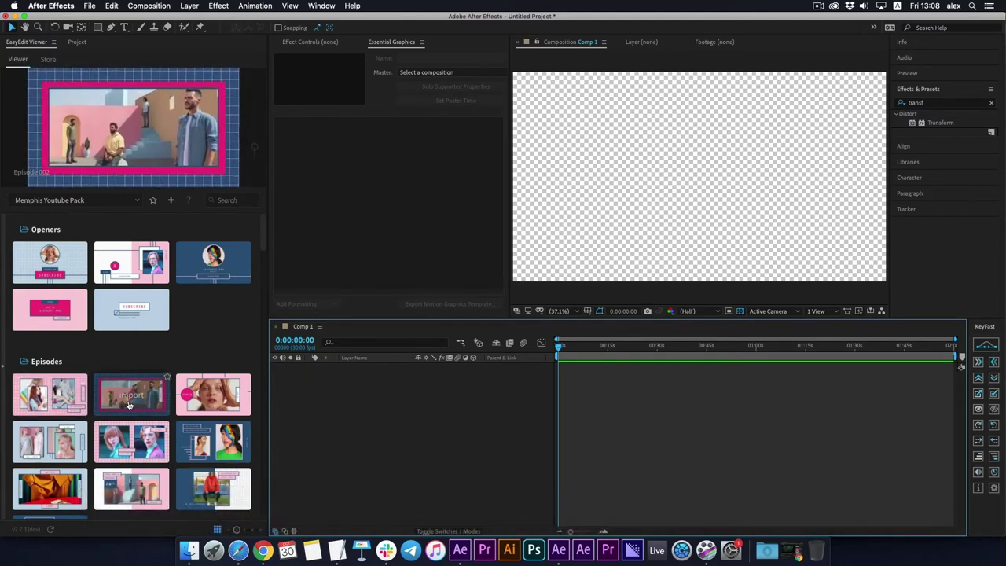
click(130, 405)
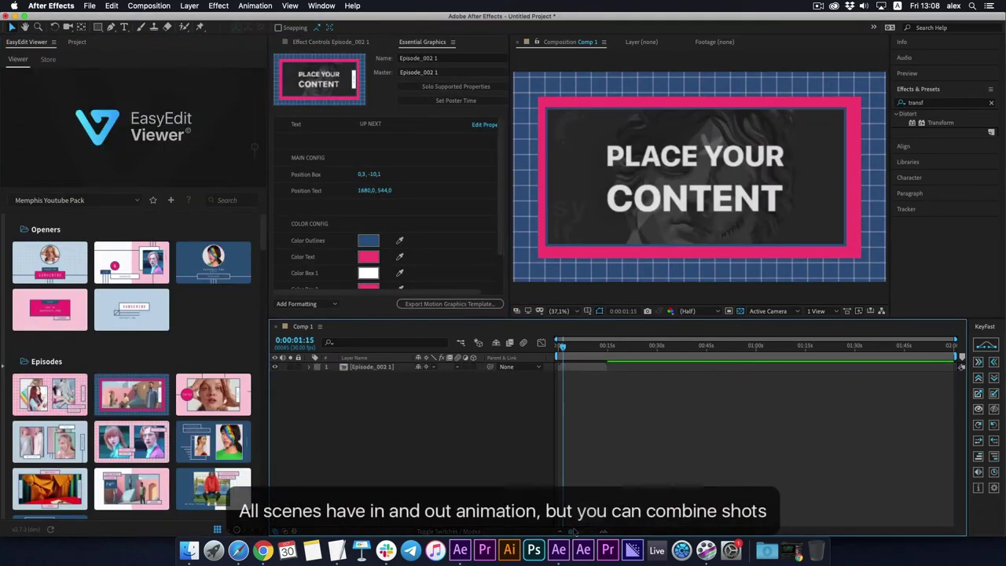
drag(571, 532, 586, 532)
Scrub the intro to the Place Your Content frame, toggling the transparency grid.
drag(575, 354, 573, 358)
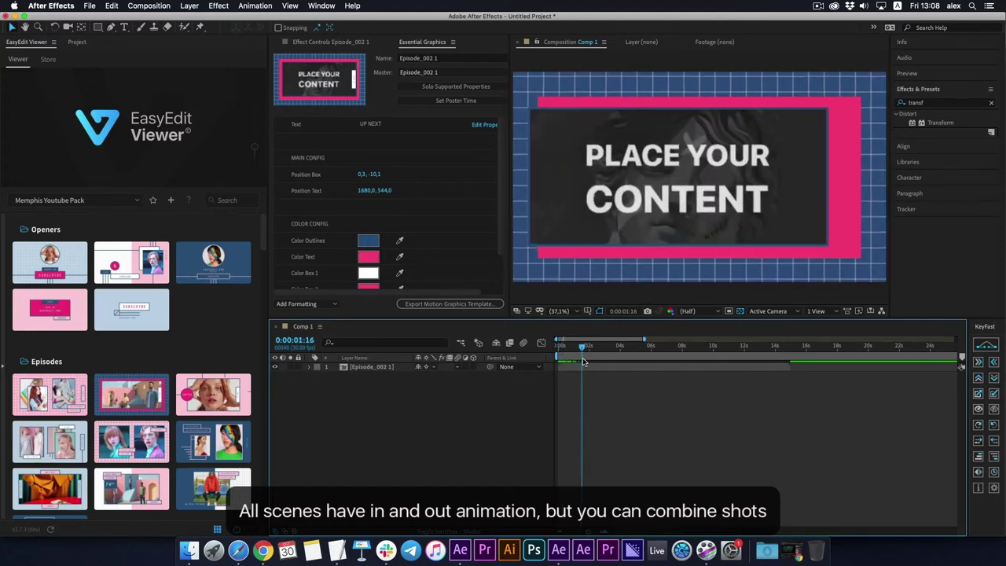
drag(574, 358, 558, 358)
click(742, 312)
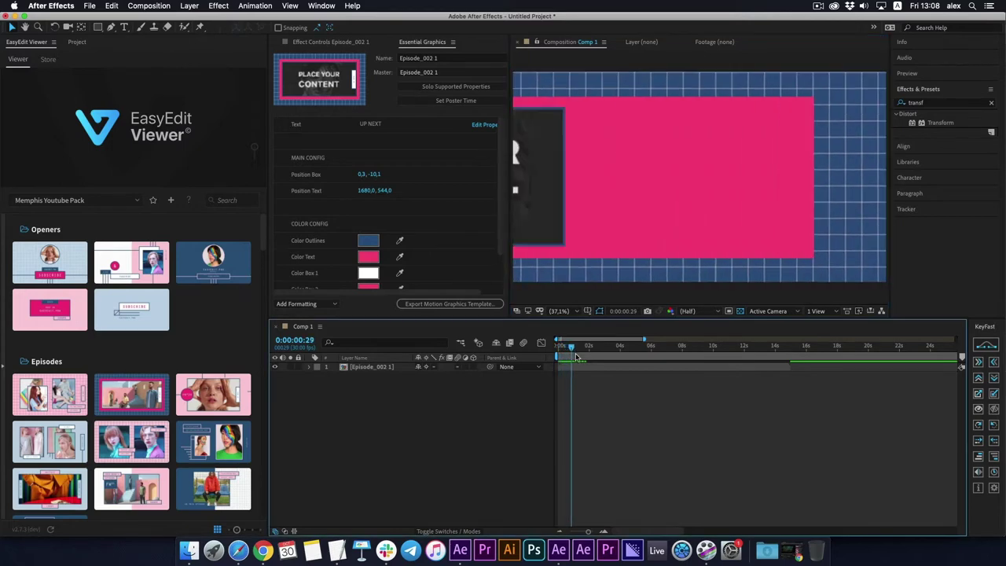
drag(557, 349, 781, 369)
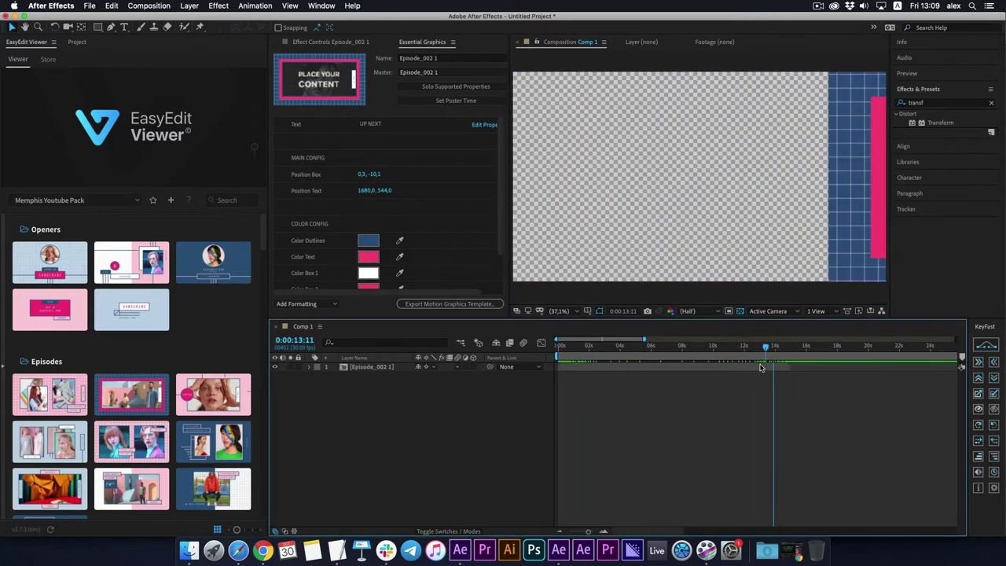
drag(781, 369, 680, 361)
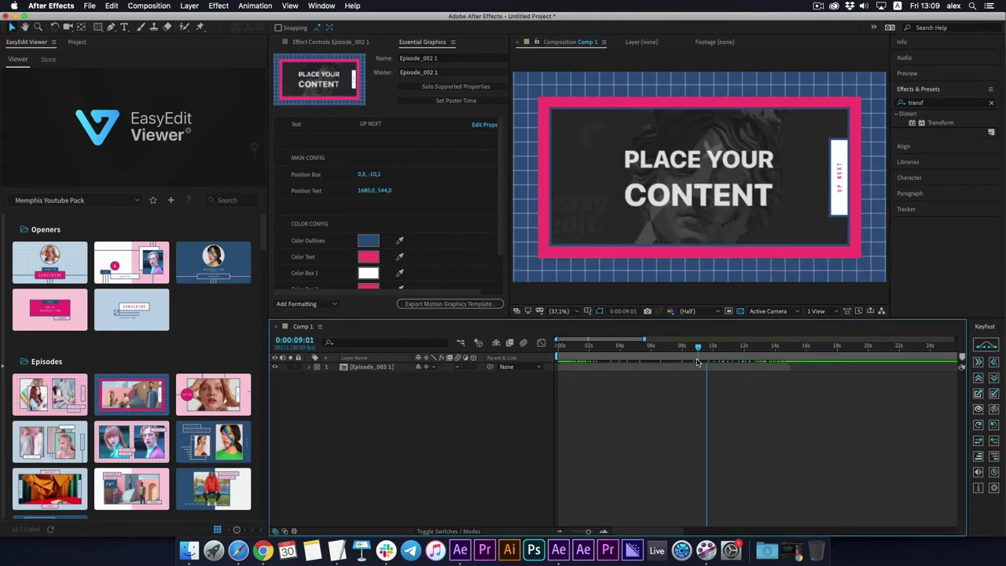
Import Episode 003 above Episode 002 and scrub around 6–8 seconds to preview the pink transition.
click(226, 402)
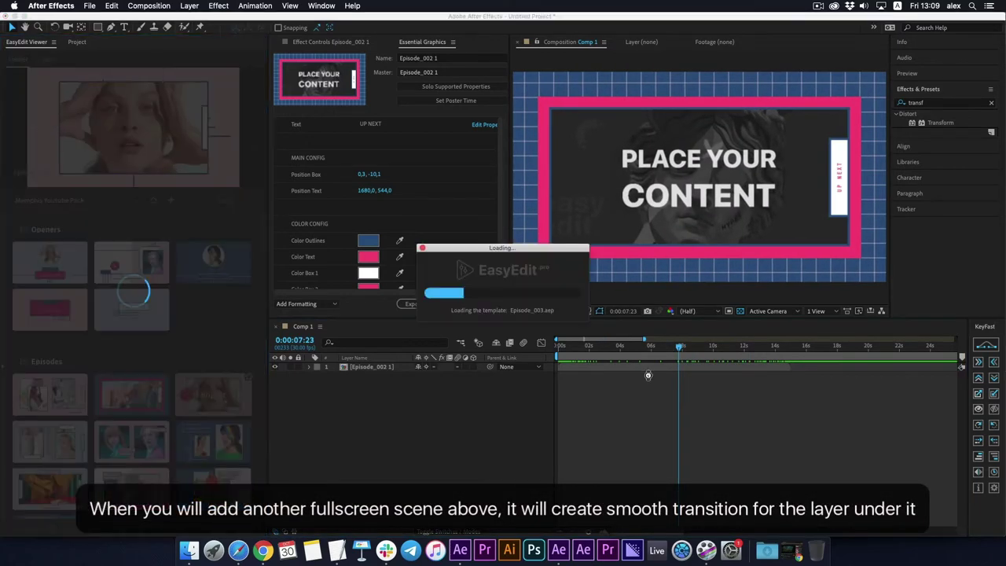
click(675, 346)
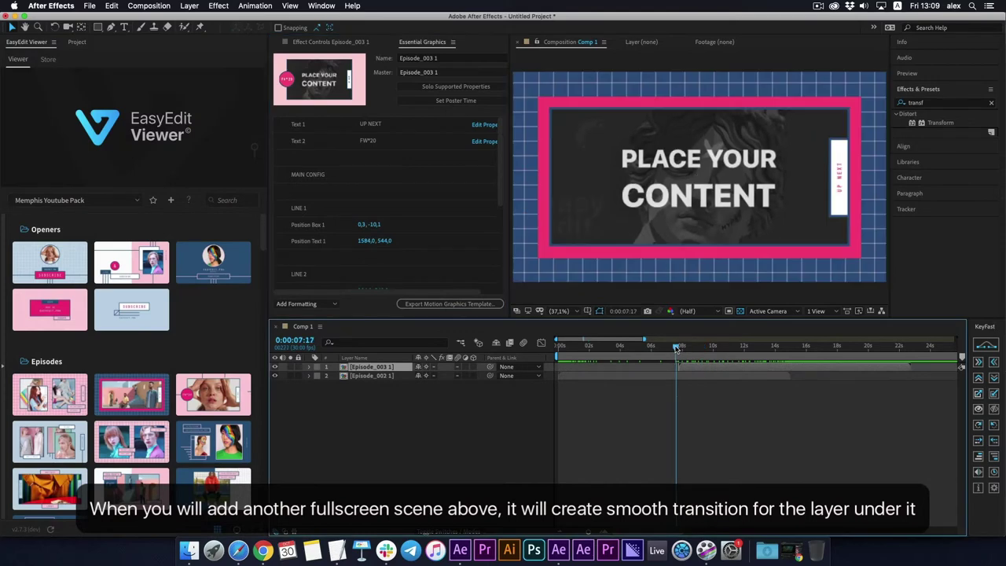
mouse_move(651, 348)
mouse_down()
mouse_move(692, 358)
mouse_move(649, 363)
mouse_move(671, 411)
mouse_up()
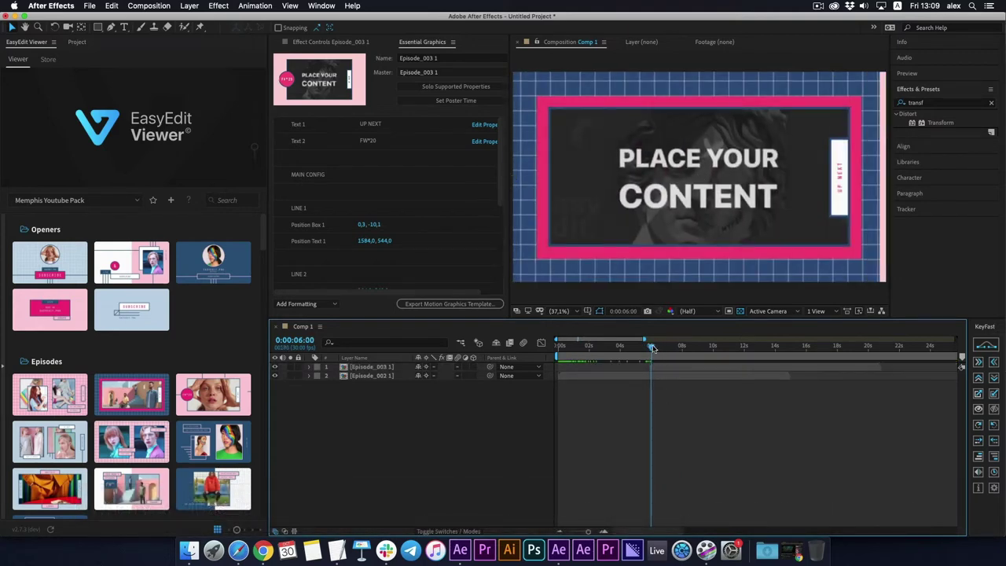
drag(652, 348, 738, 357)
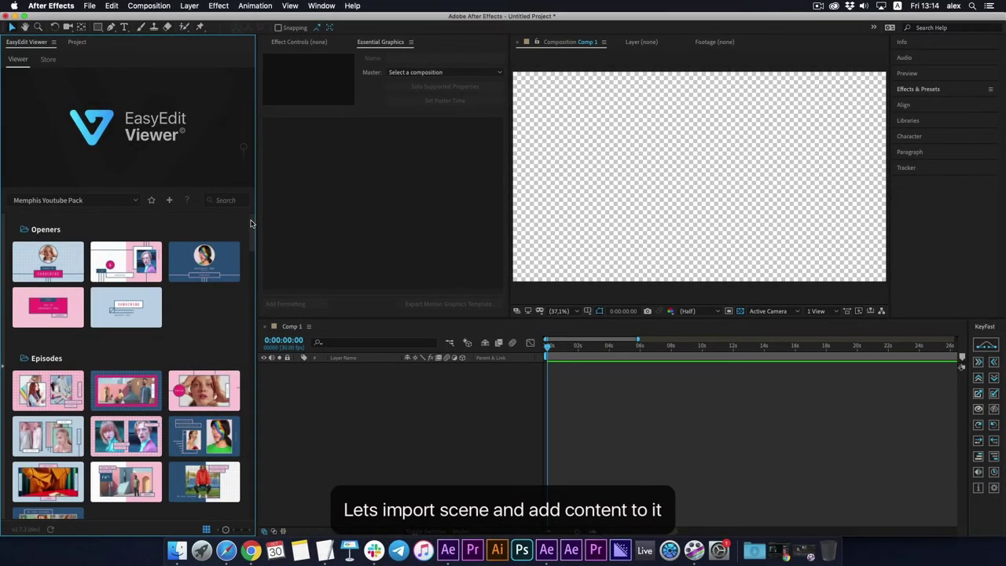
Import the Episode 009 scene from EasyEdit Viewer into Comp 1.
scroll(250, 224, down, 3)
mouse_move(48, 411)
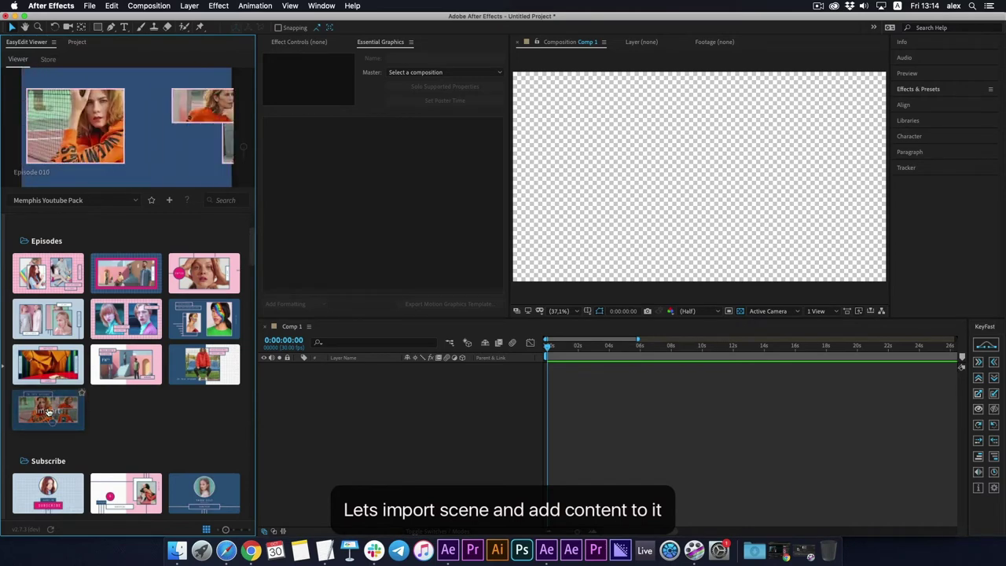
mouse_move(79, 332)
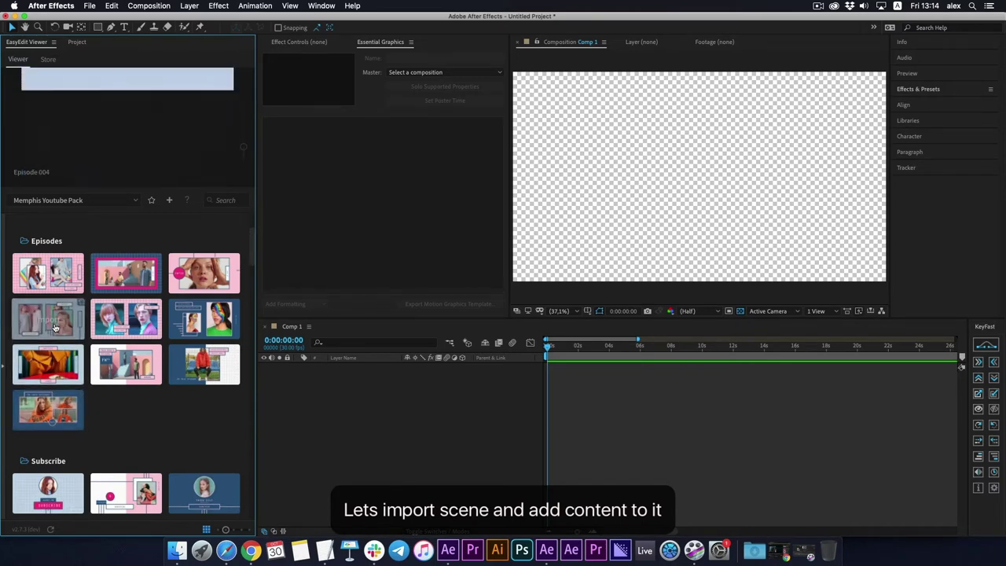
mouse_move(205, 373)
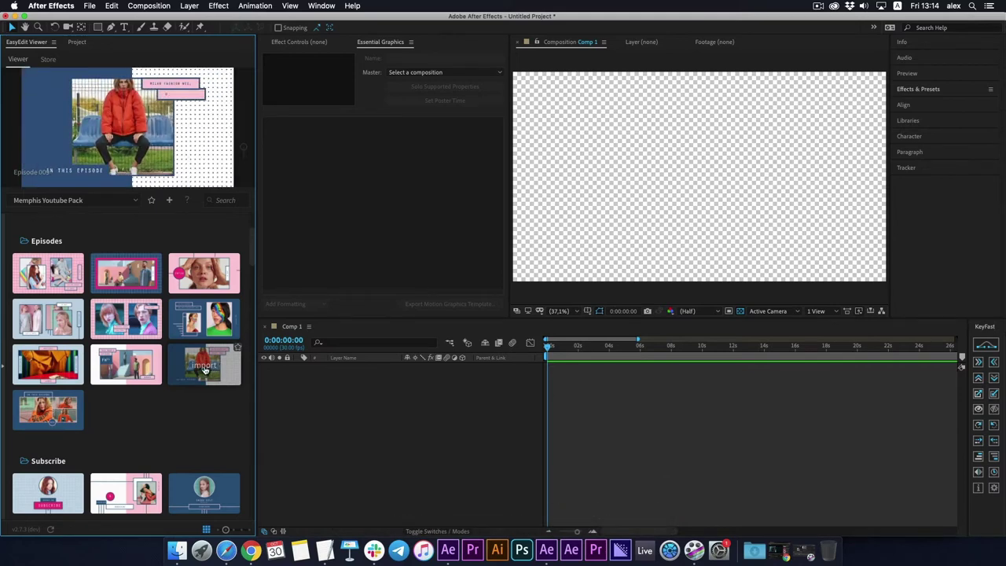
click(205, 369)
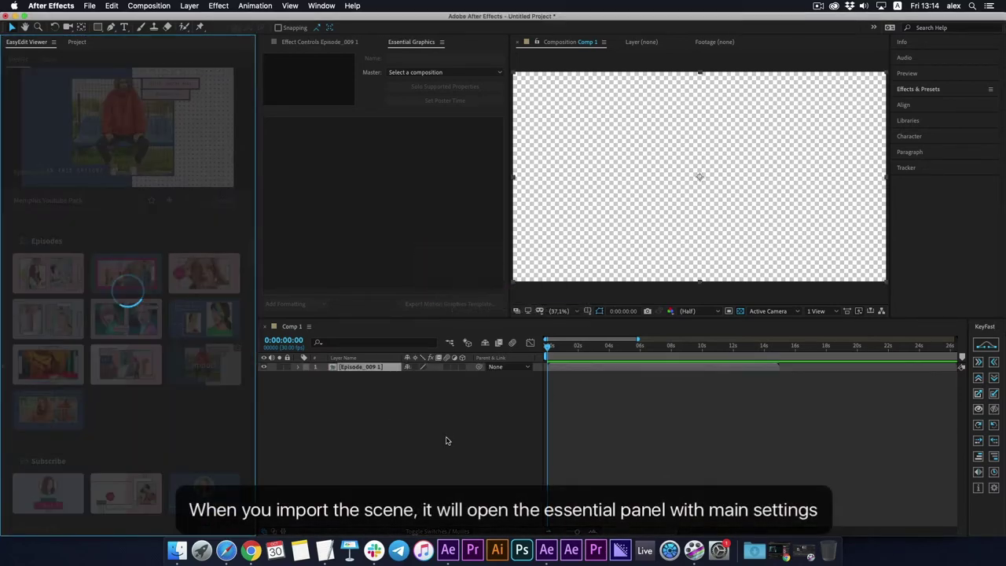
Review Episode_009 1's Essential Graphics settings, then open its composition to see the text and IMG layers.
click(593, 370)
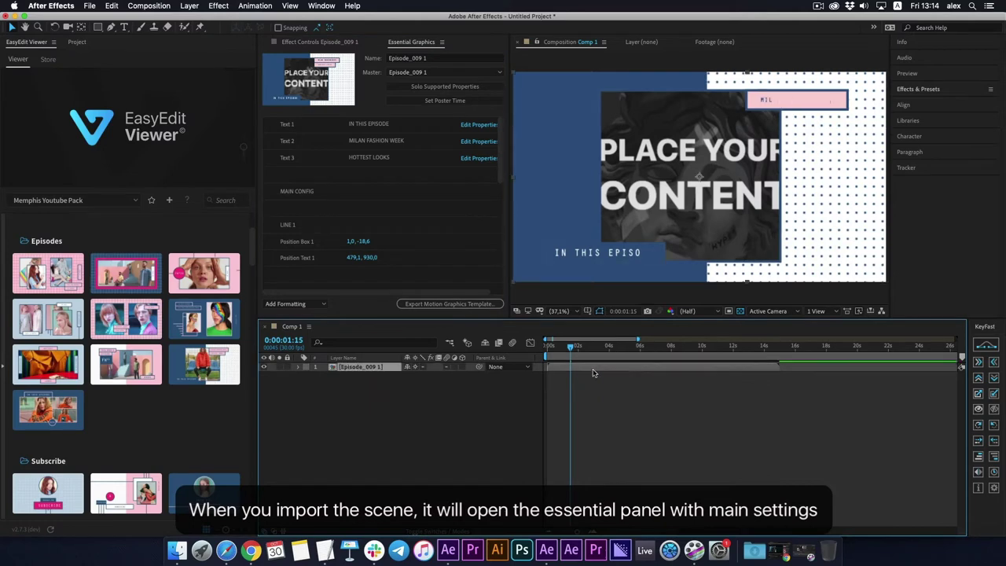
click(413, 43)
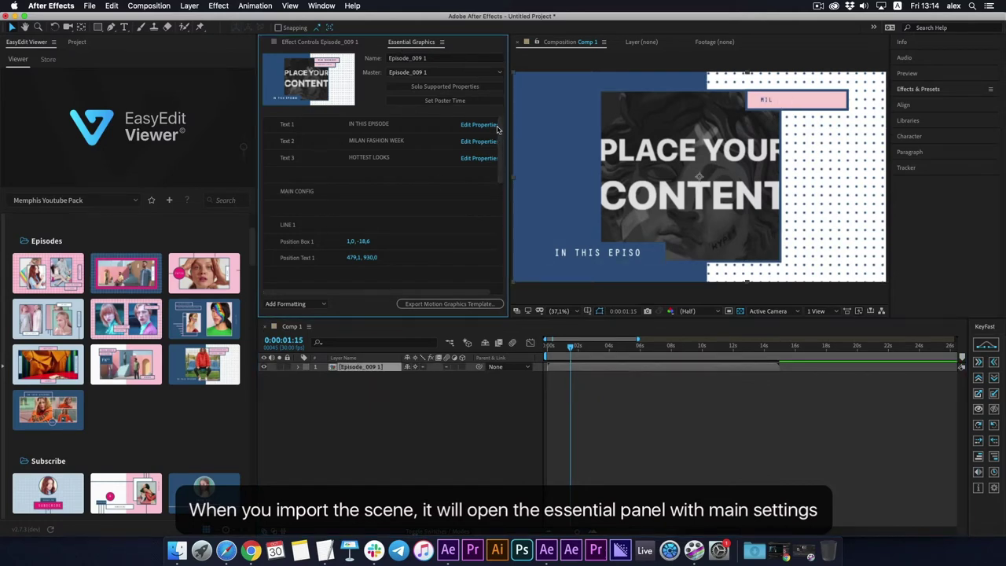
mouse_move(497, 128)
mouse_down()
mouse_move(500, 238)
mouse_move(492, 183)
mouse_up()
drag(495, 135, 495, 118)
click(618, 435)
double_click(598, 368)
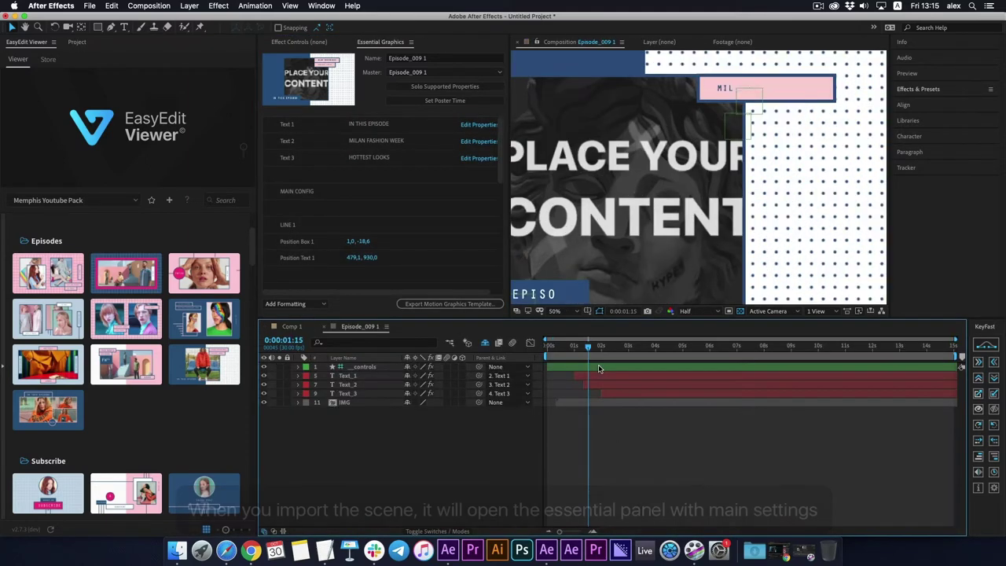
click(74, 43)
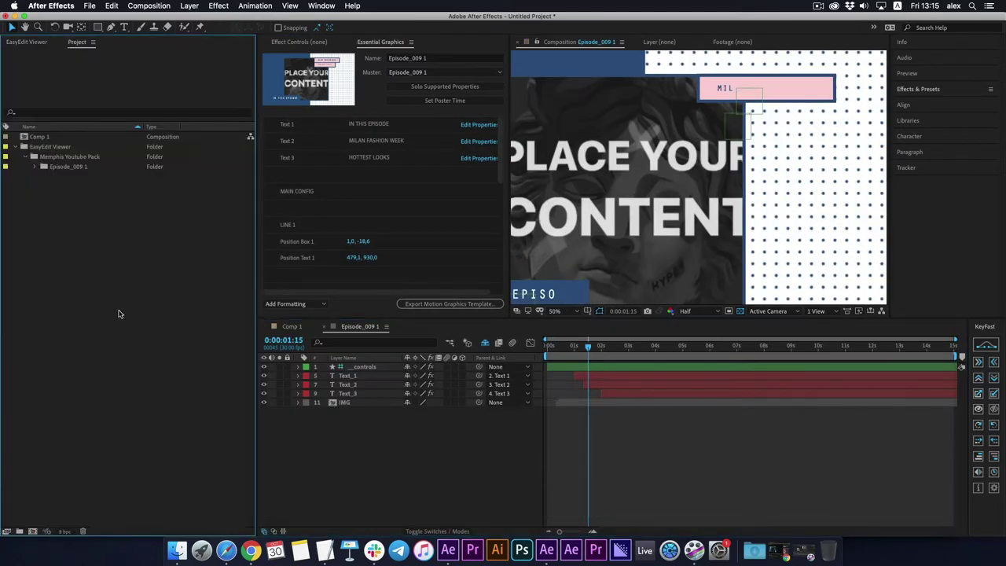
Import video_01.mp4 from Downloads into the project and scrub it to preview the dog footage.
click(180, 553)
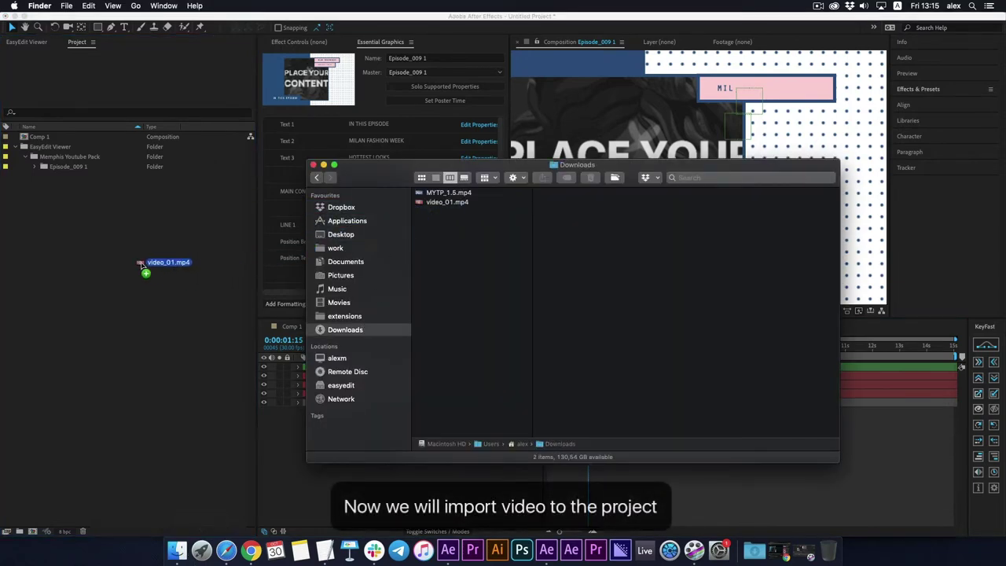
drag(139, 262, 139, 261)
double_click(55, 177)
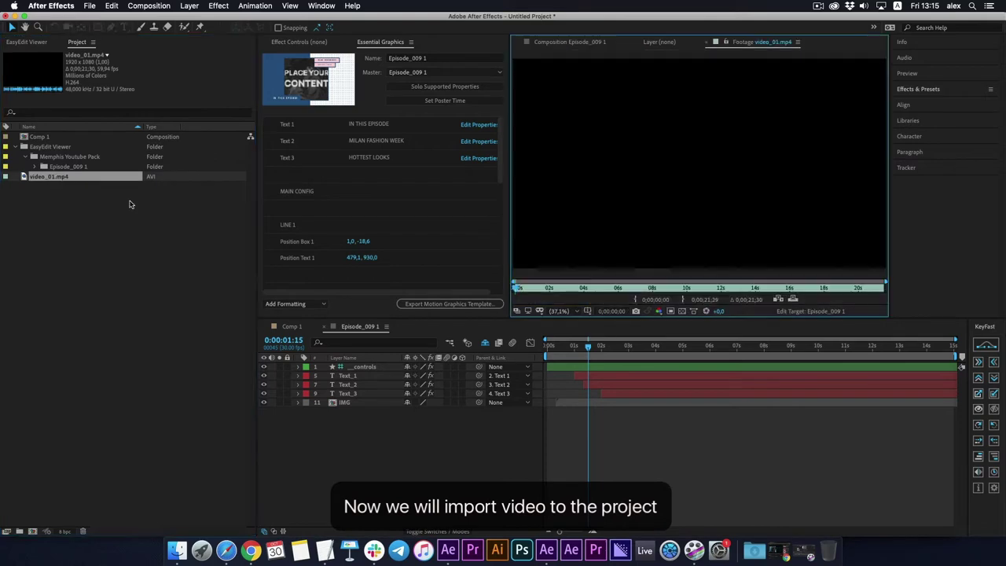
drag(517, 281, 759, 288)
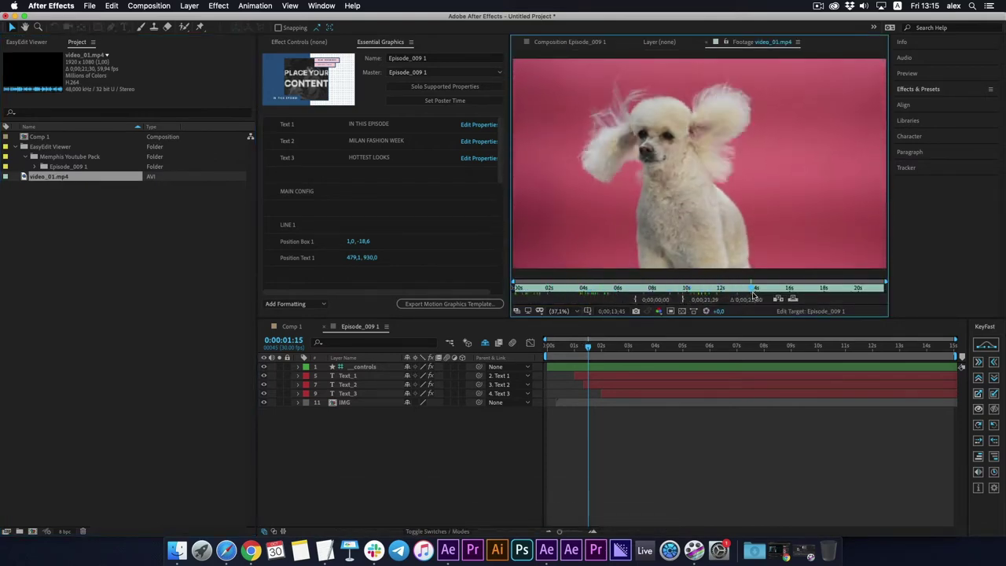
click(603, 42)
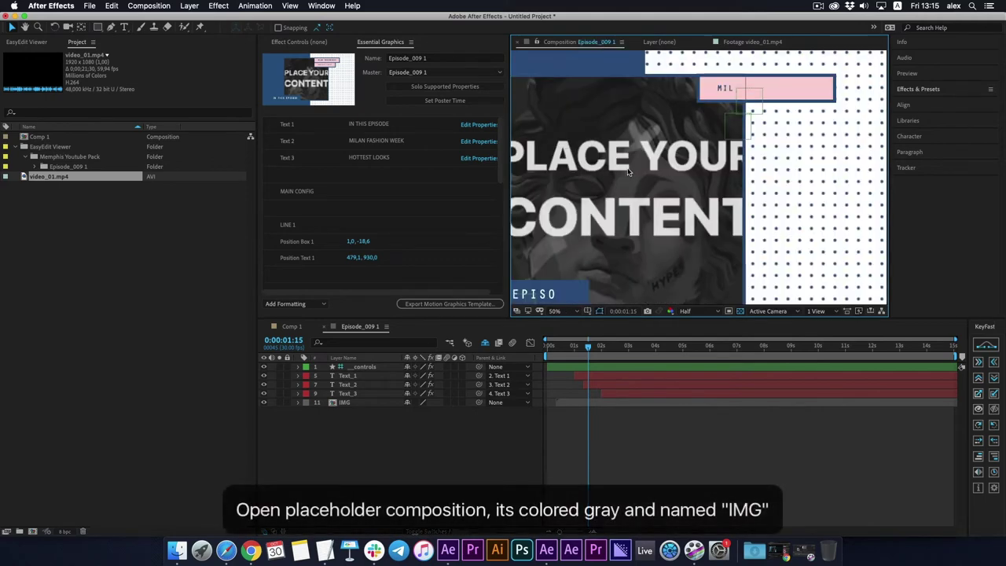
Replace the 9x16.png placeholder in the IMG composition with video_01.mp4.
click(561, 313)
click(569, 328)
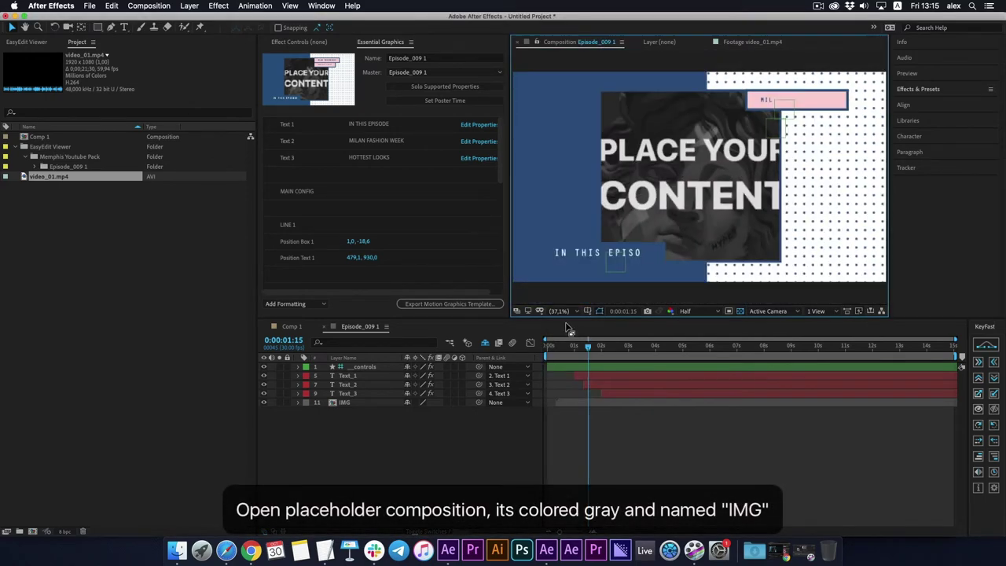
click(361, 403)
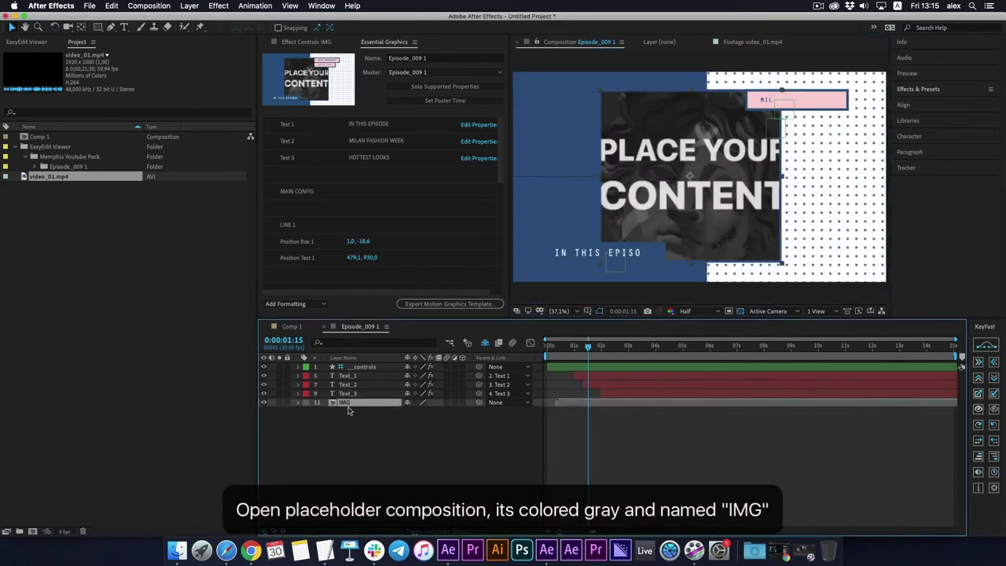
double_click(344, 404)
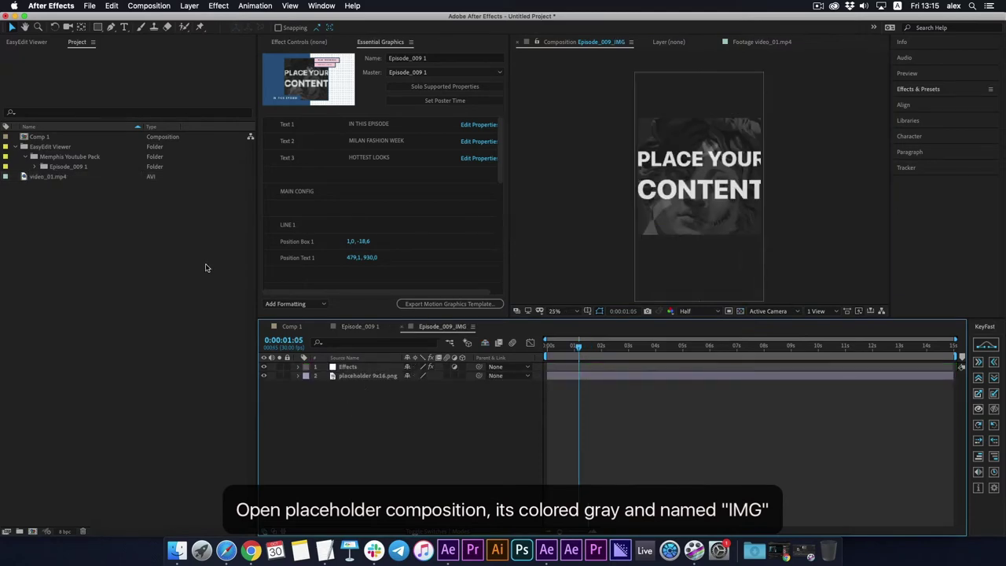
drag(48, 176, 374, 376)
click(356, 385)
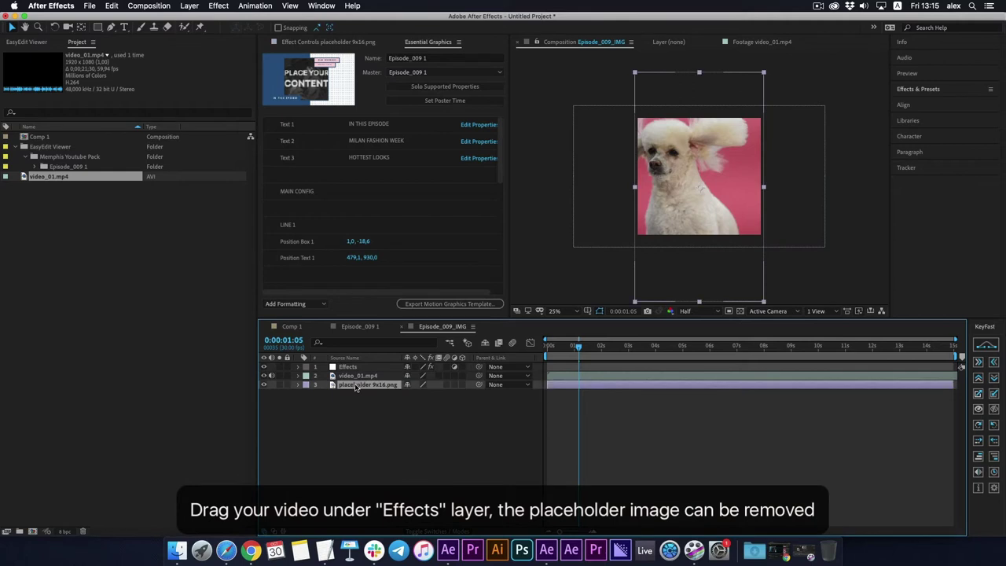
key(Delete)
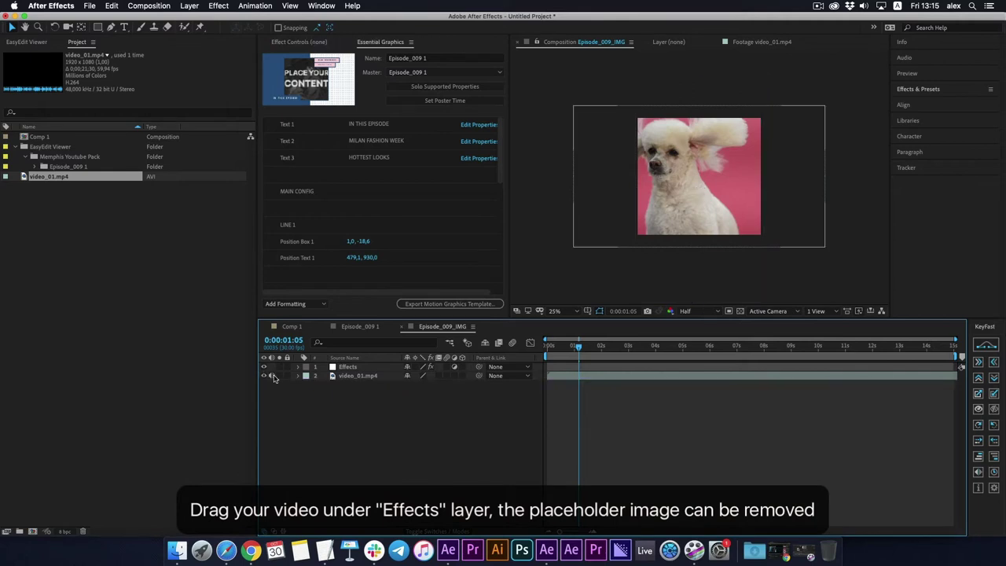
Scale down and reposition the dog video to fit the frame, then play back to check it.
click(358, 376)
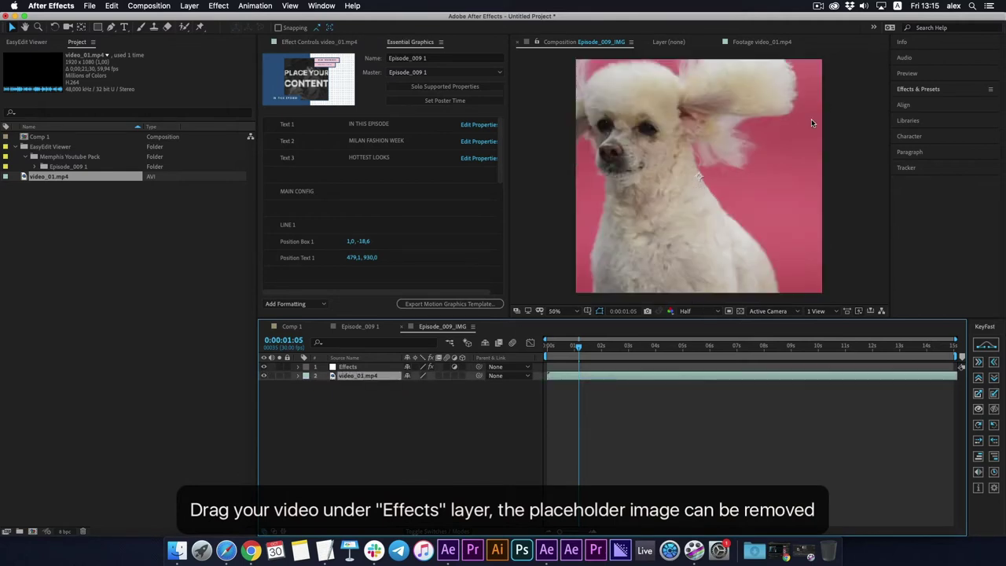
drag(824, 105, 806, 118)
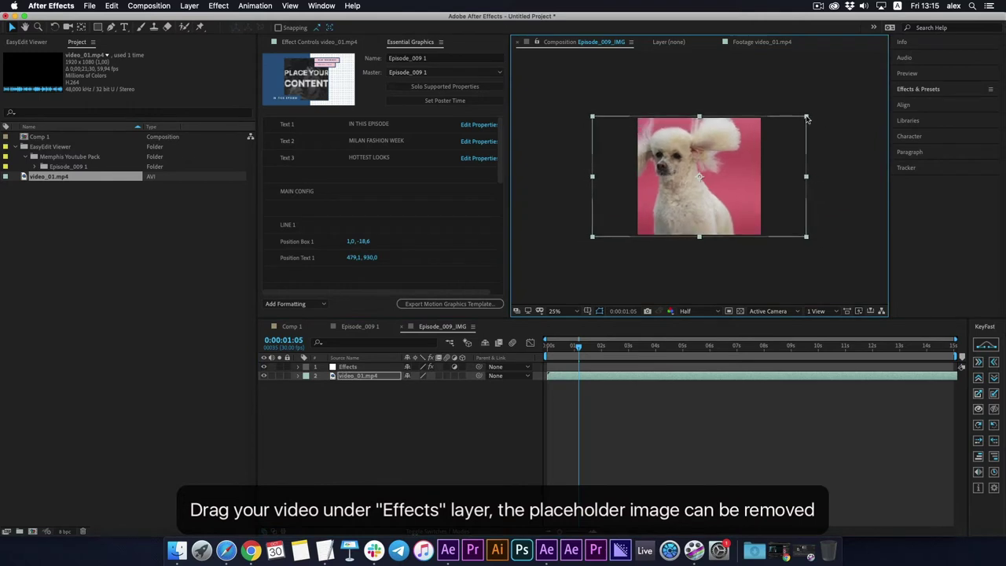
drag(774, 156, 795, 158)
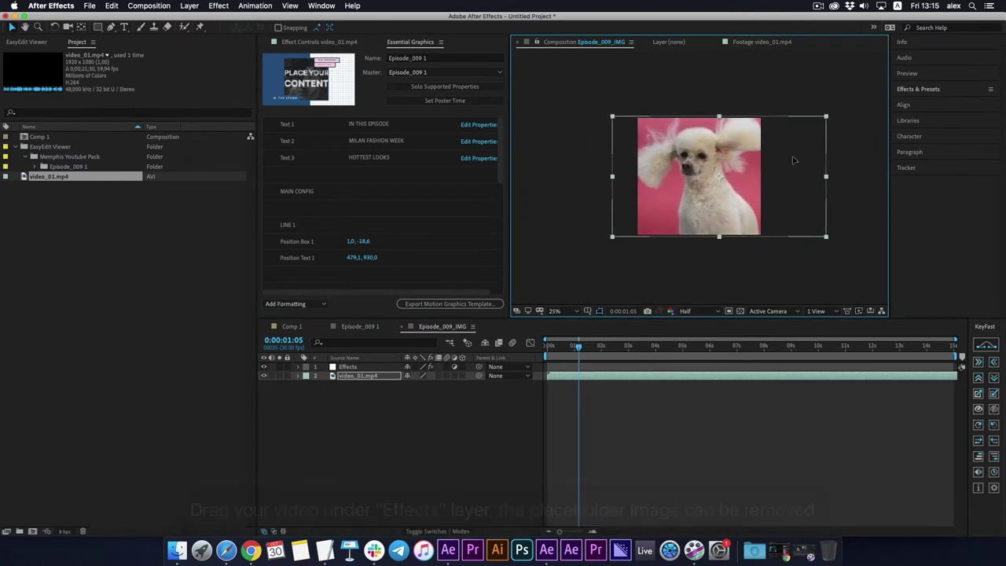
drag(824, 118, 821, 119)
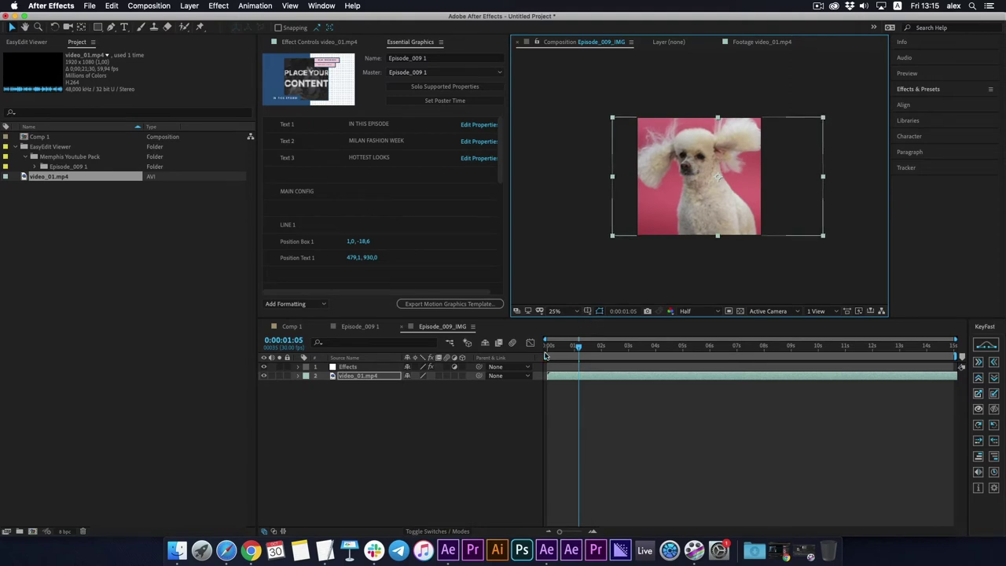
key(space)
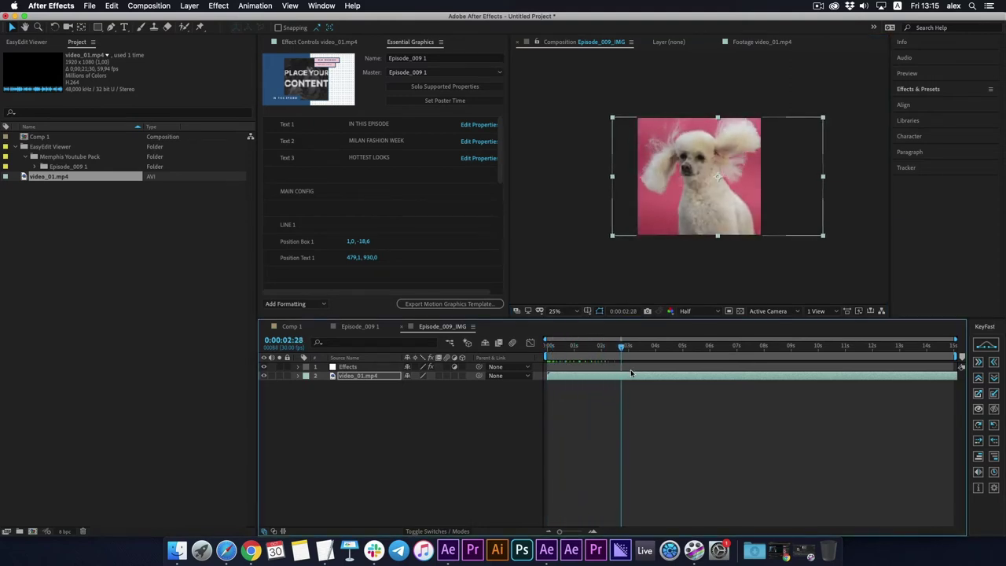
drag(630, 372, 742, 388)
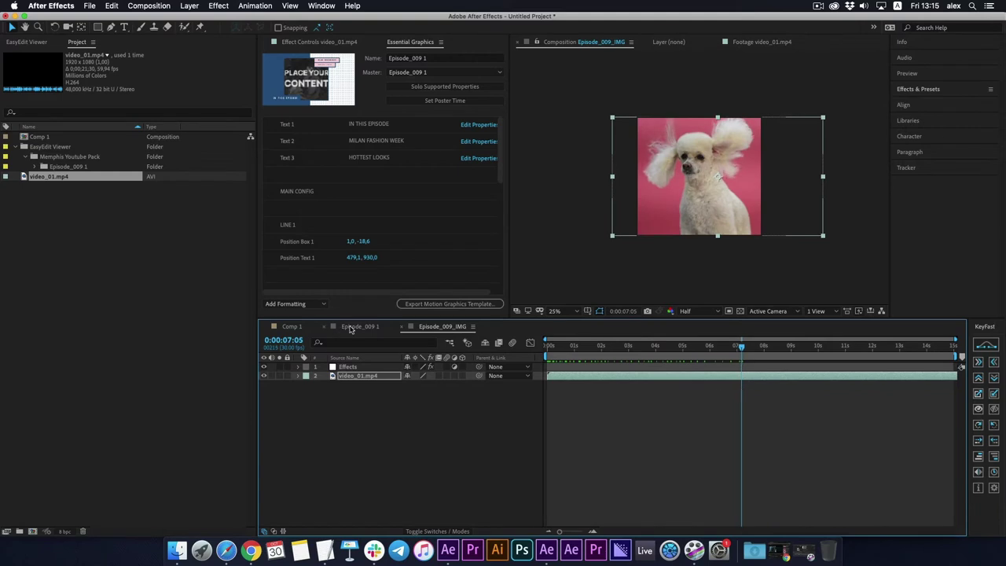
click(358, 326)
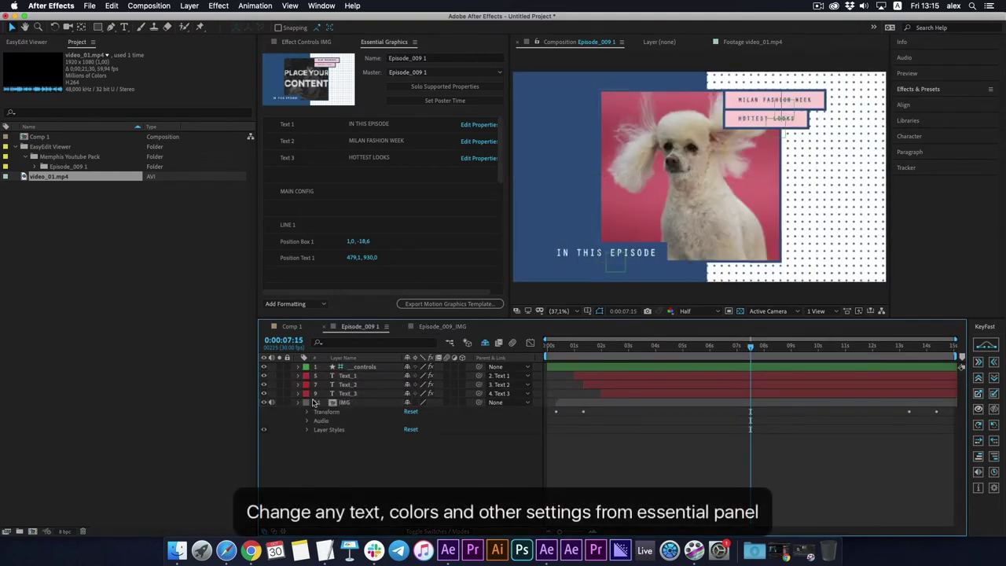
Preview the episode graphic and change its Text 1 line from IN THIS EPISODE to FUNNY DOG.
click(548, 346)
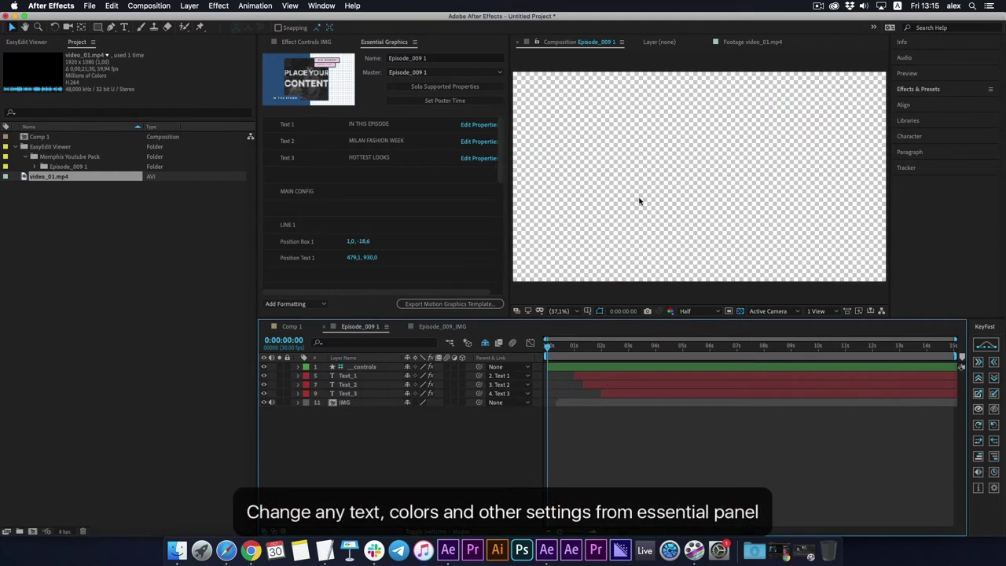
key(space)
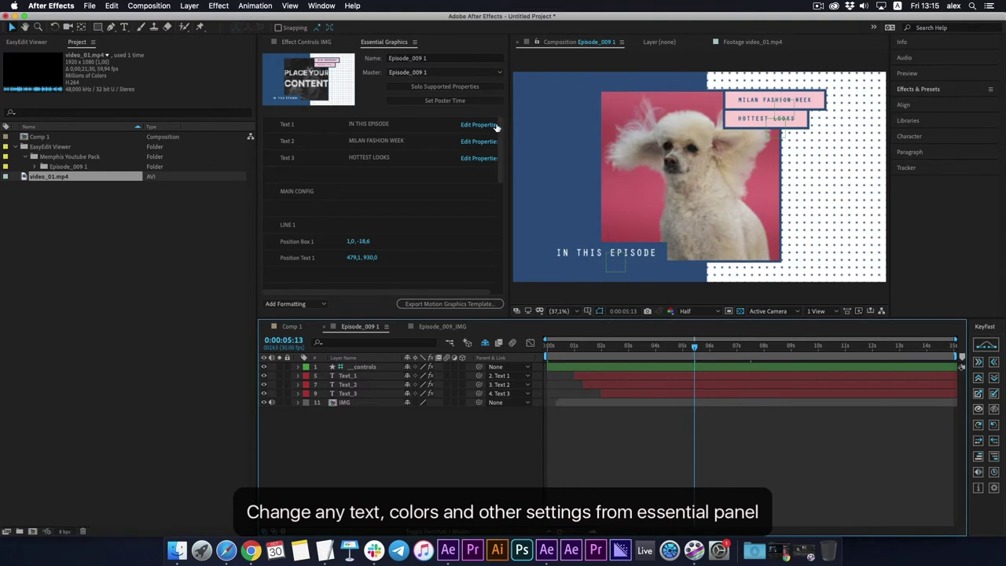
click(385, 126)
text(Funny Dog)
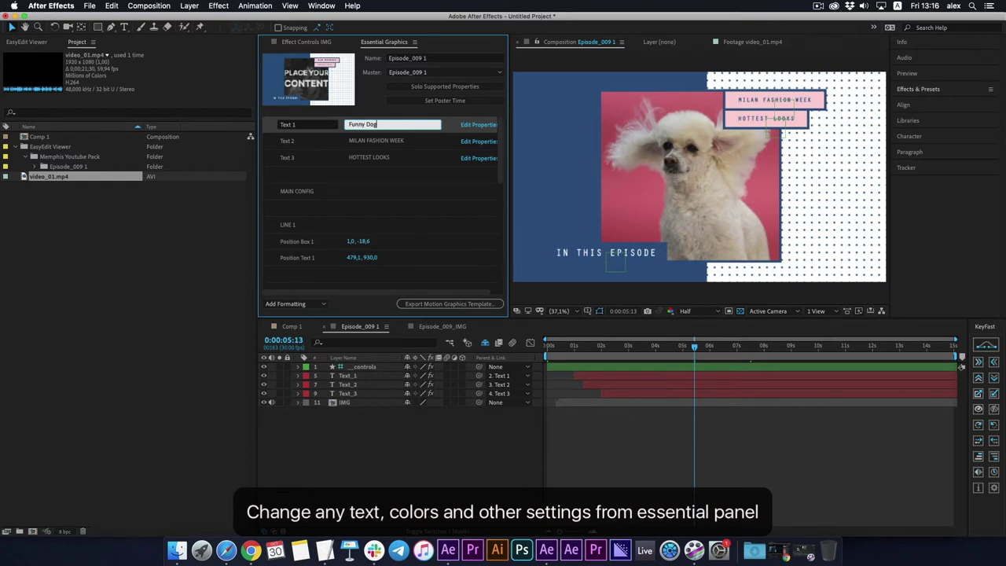
click(594, 453)
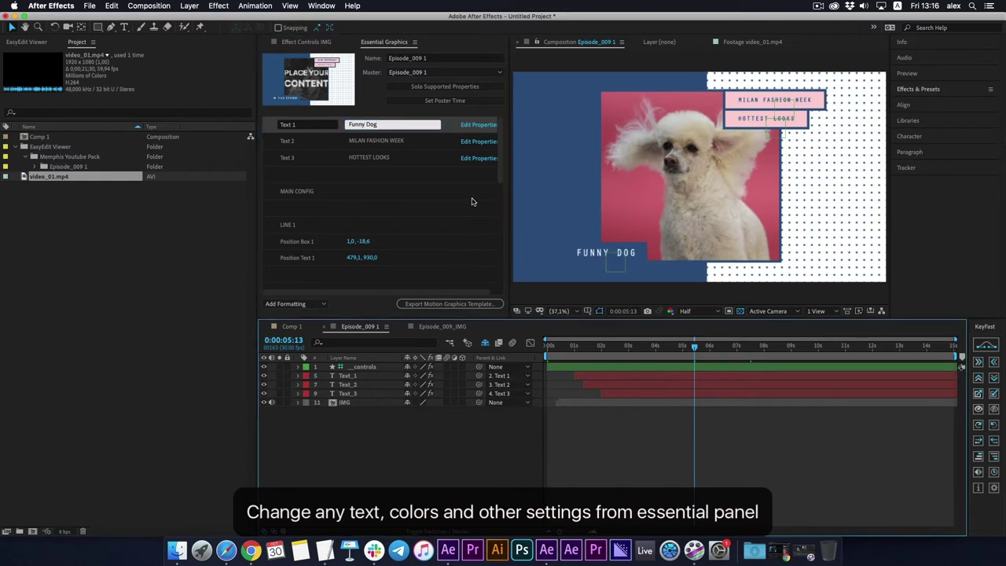
drag(499, 130, 500, 230)
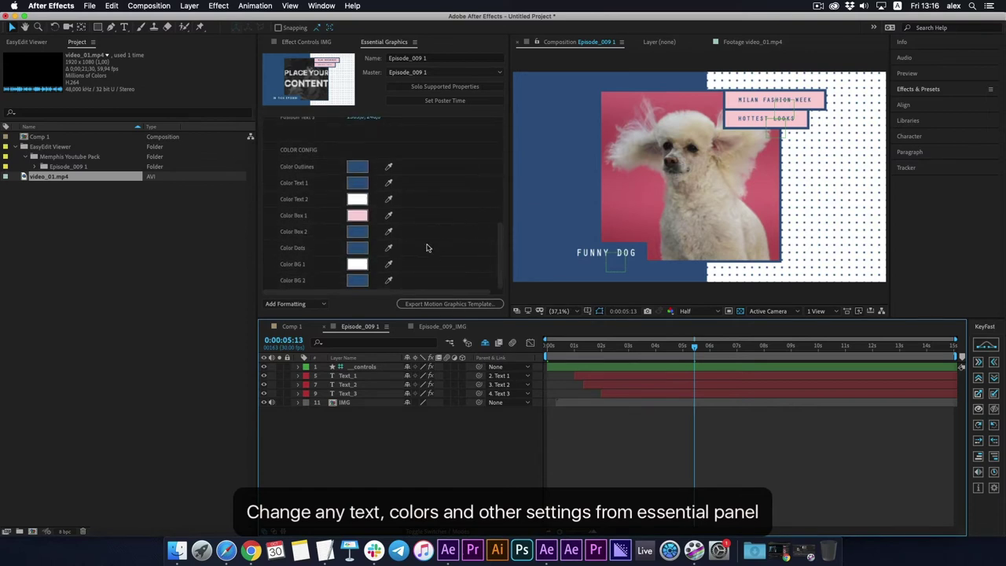
Sample the pink background as Color BG 2 with the eyedropper and preview it.
click(387, 281)
click(646, 190)
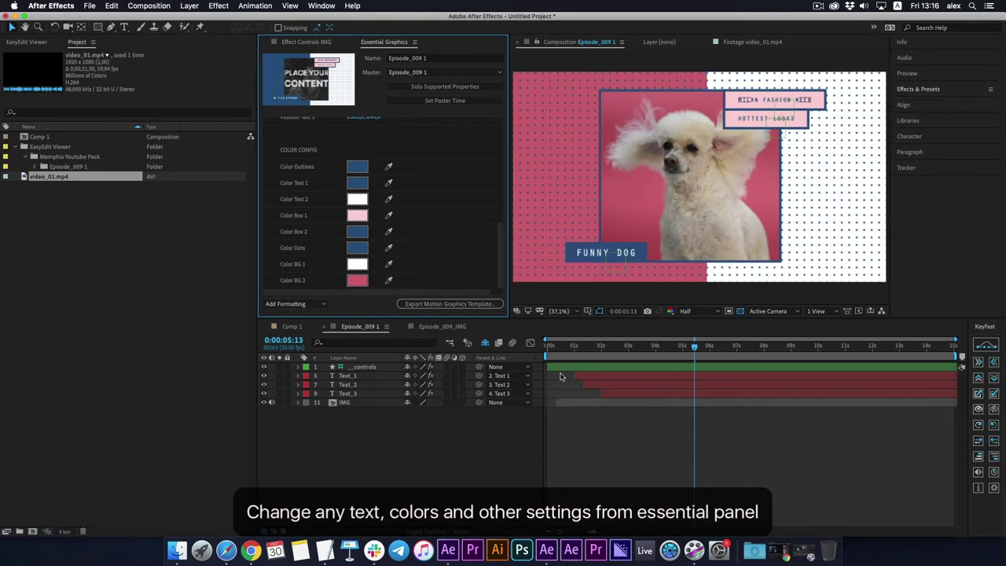
click(561, 349)
key(space)
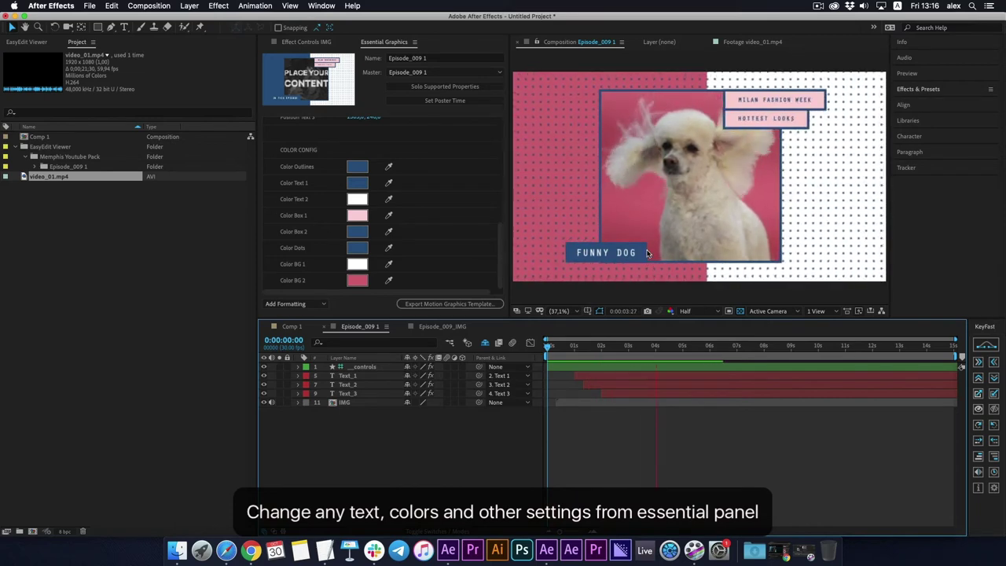
Set Color Outlines to white (FFFFFF) and preview the recoloured graphic from the start.
click(364, 167)
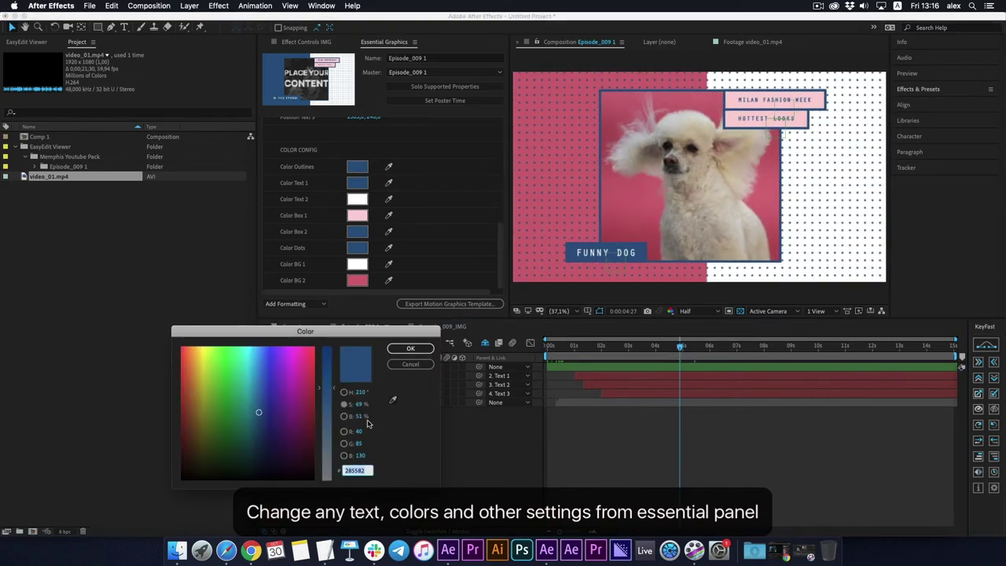
click(312, 456)
click(411, 349)
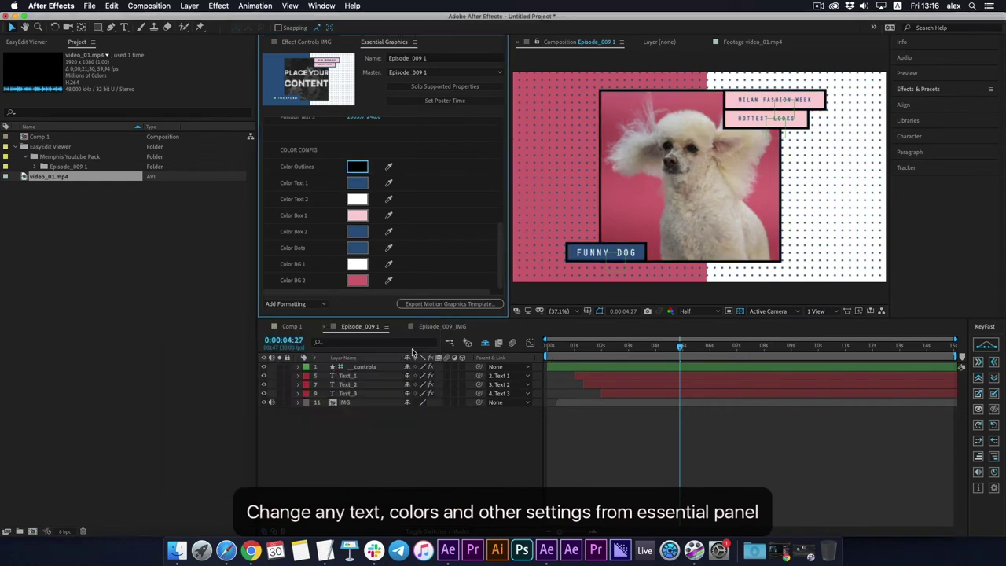
click(357, 167)
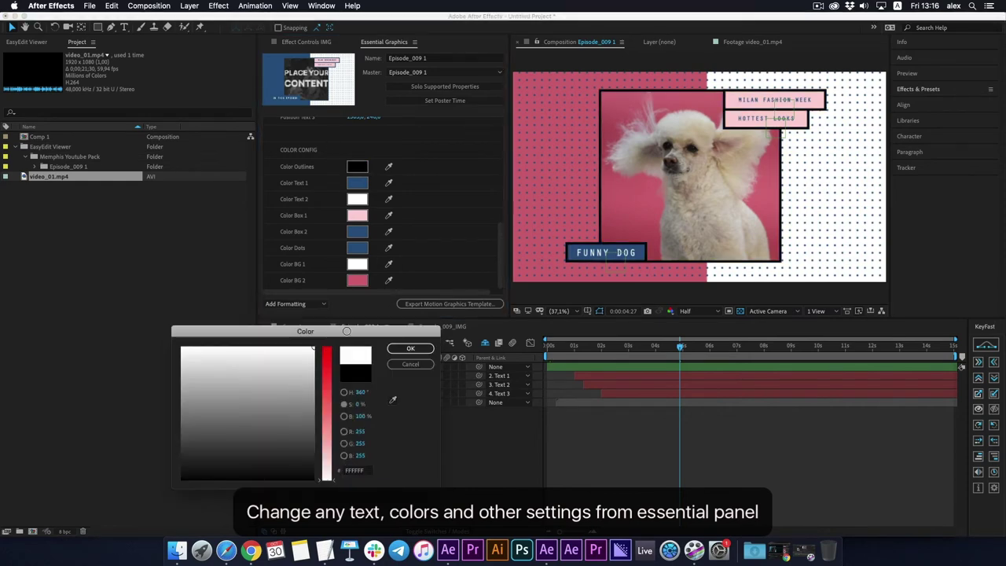
click(411, 349)
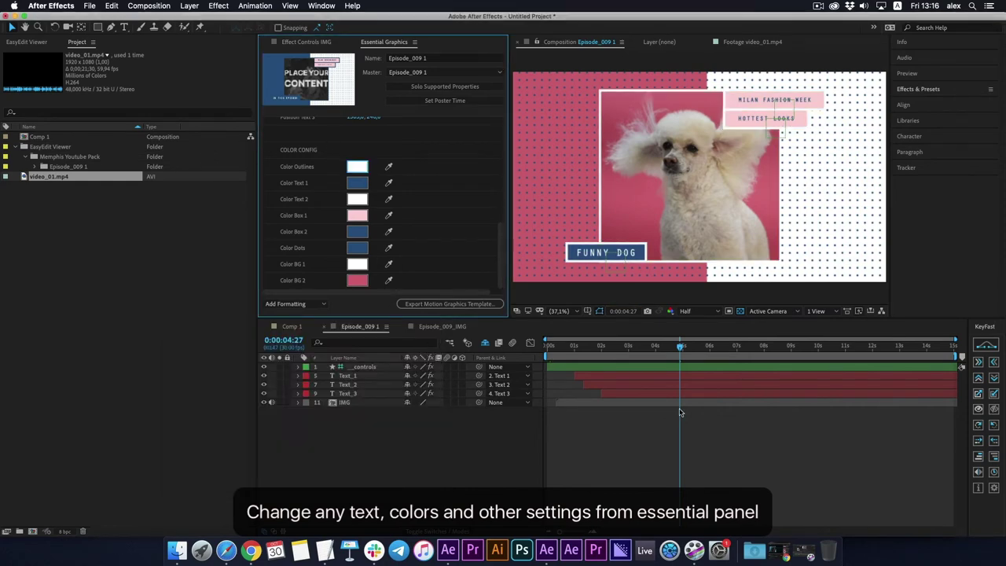
drag(680, 348, 746, 350)
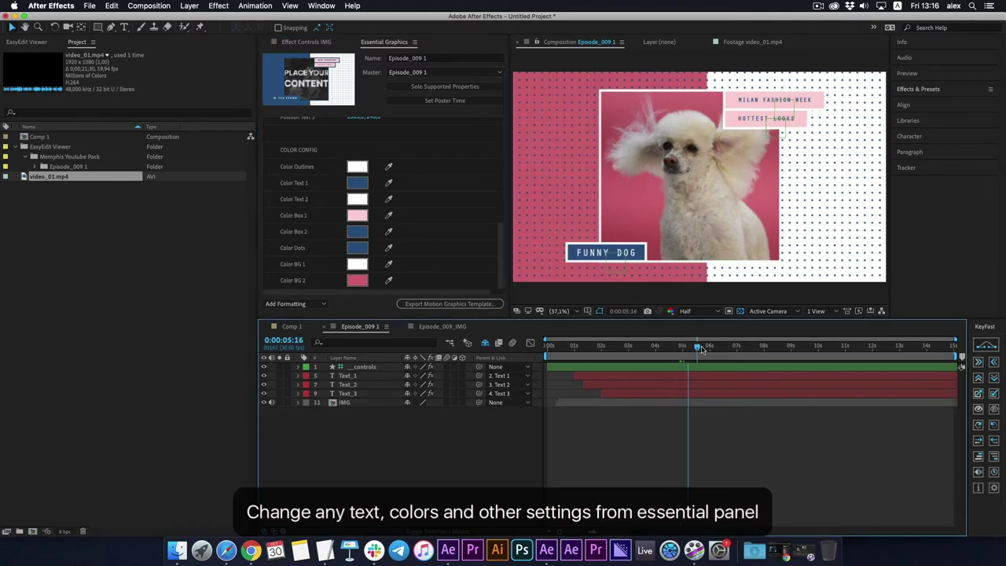
click(548, 346)
key(space)
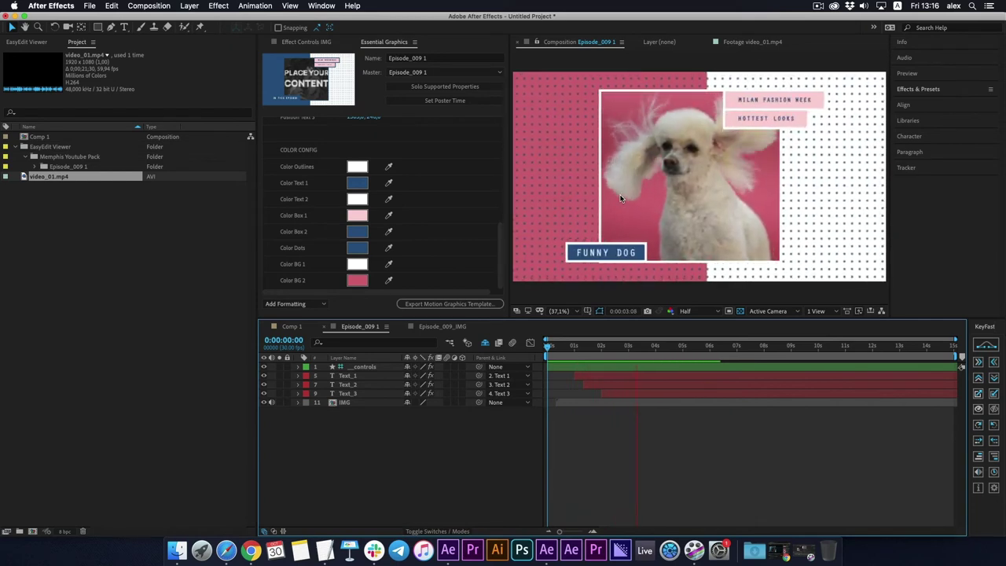
Import the Social_Media_003 template into Comp 1, scrub to 0:00:07:05, and select its layer.
key(space)
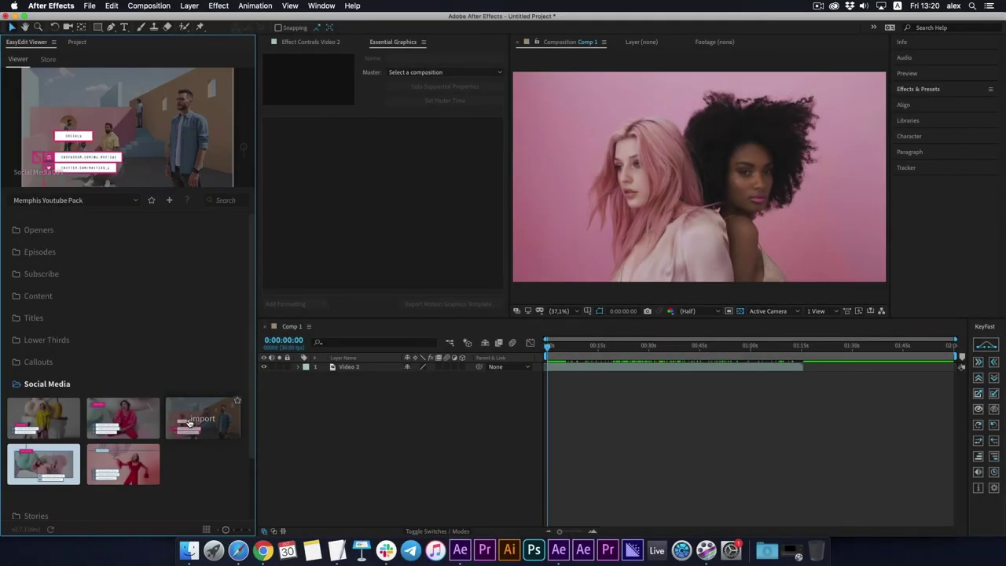
click(190, 423)
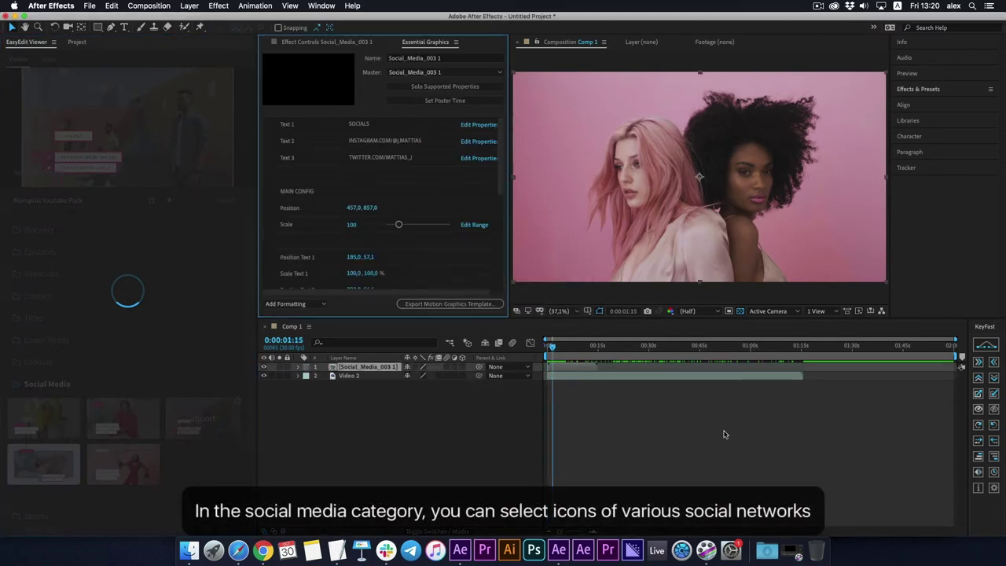
drag(552, 348, 563, 347)
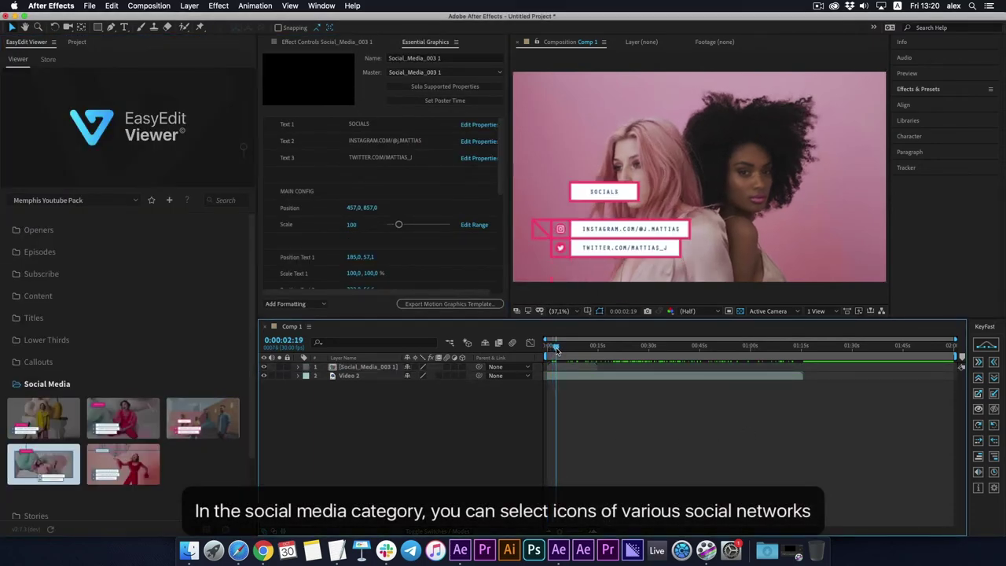
drag(562, 535, 578, 534)
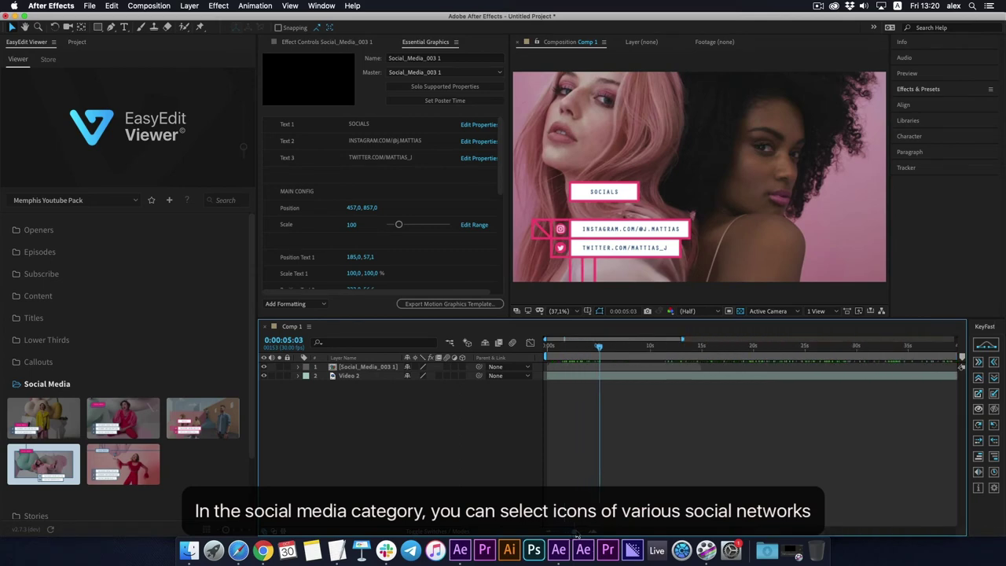
drag(628, 348, 678, 356)
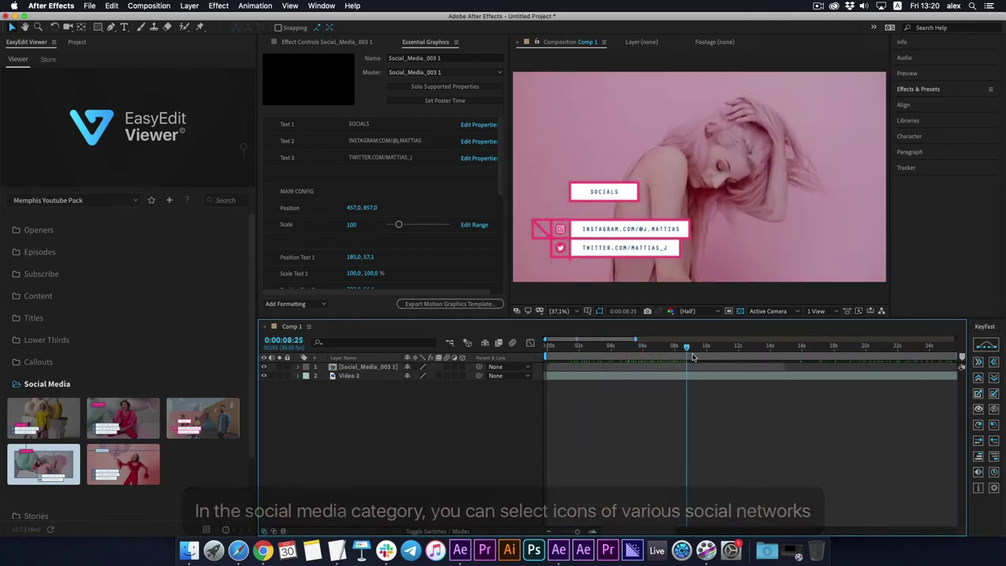
drag(677, 356, 661, 356)
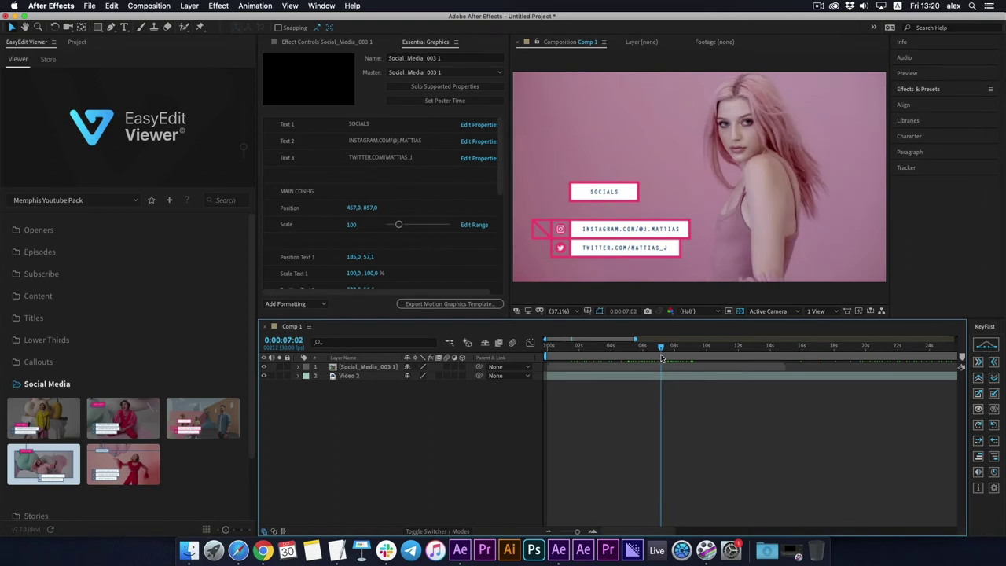
click(610, 369)
Set Icon 1 to 2 (Behance) and Icon 2 to 7 (Instagram), then fit the viewer.
drag(500, 146, 505, 231)
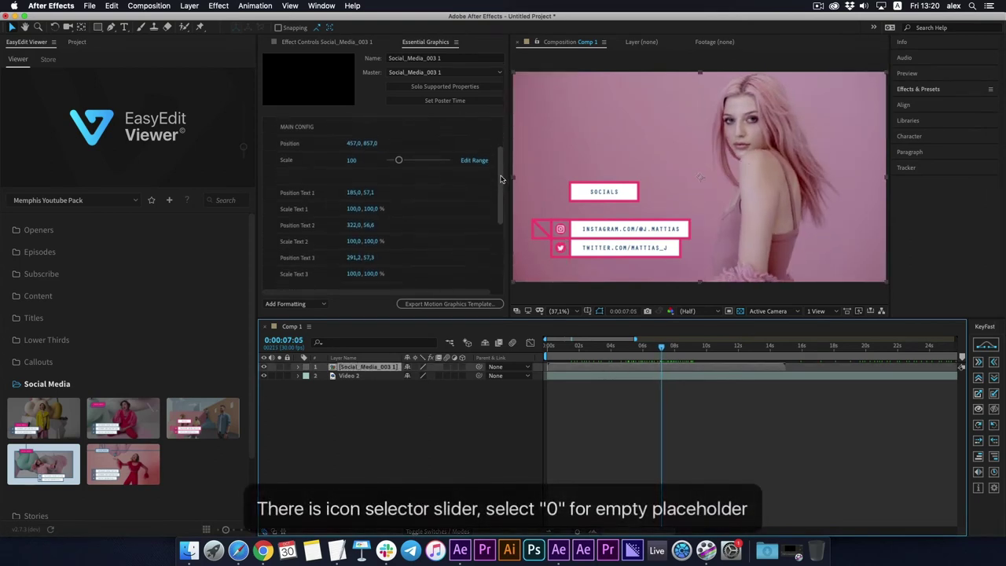
scroll(324, 147, down, 2)
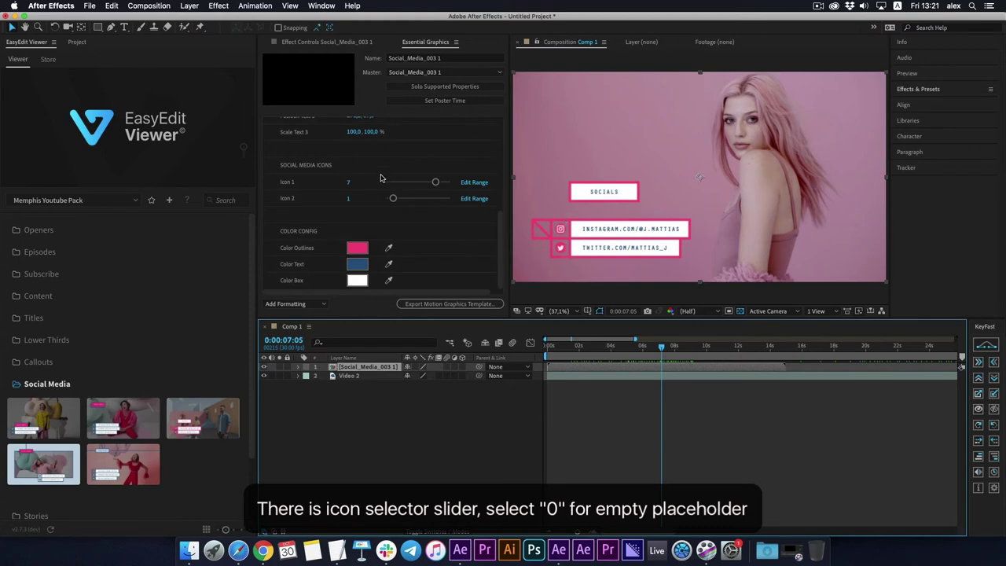
click(433, 183)
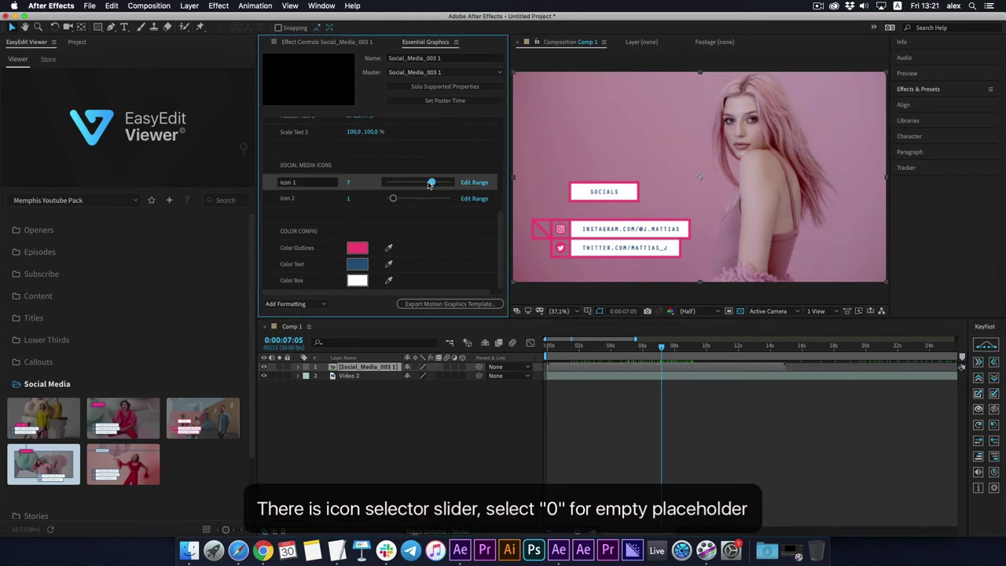
drag(400, 203, 405, 200)
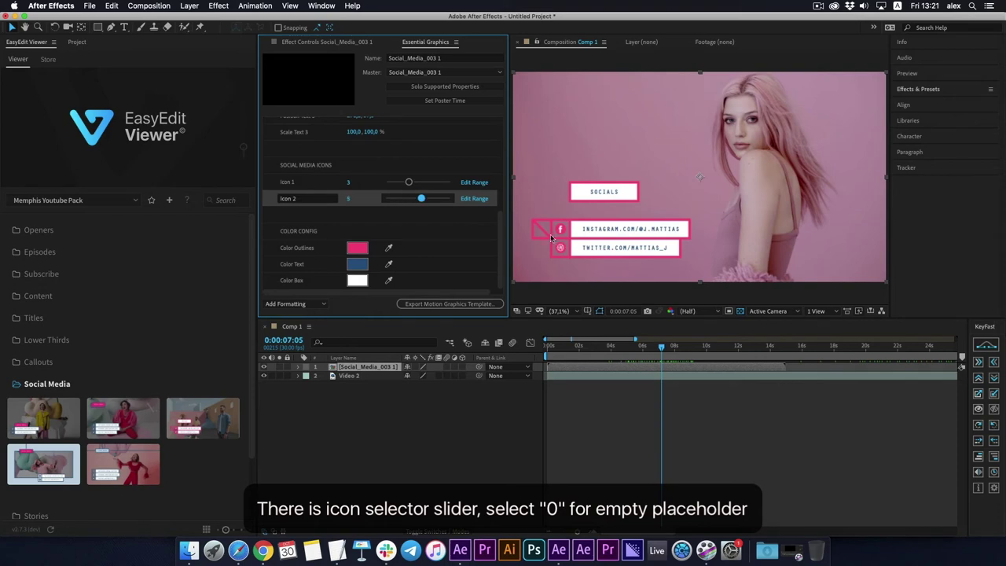
scroll(549, 234, up, 5)
scroll(788, 159, down, 3)
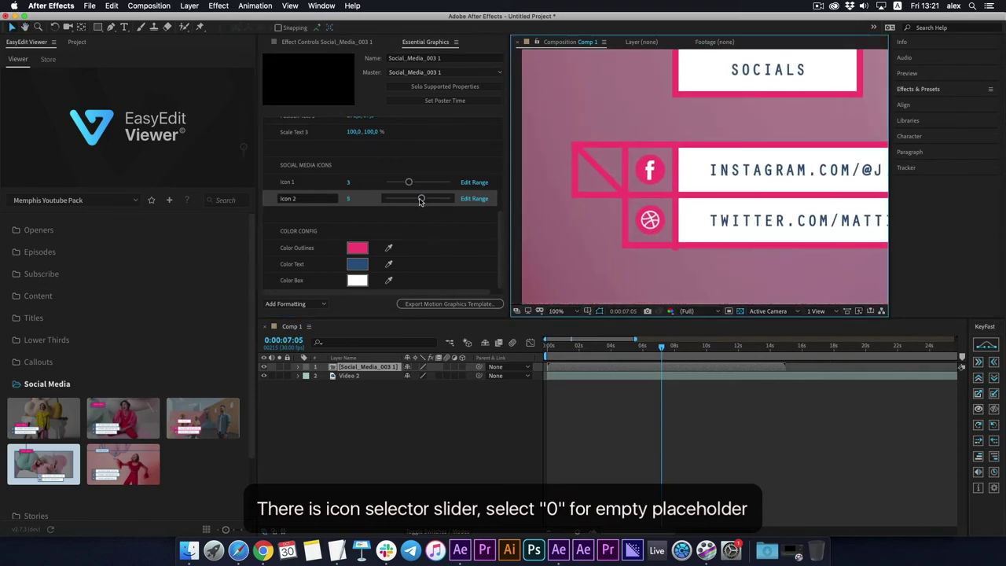
click(420, 200)
drag(410, 187, 432, 187)
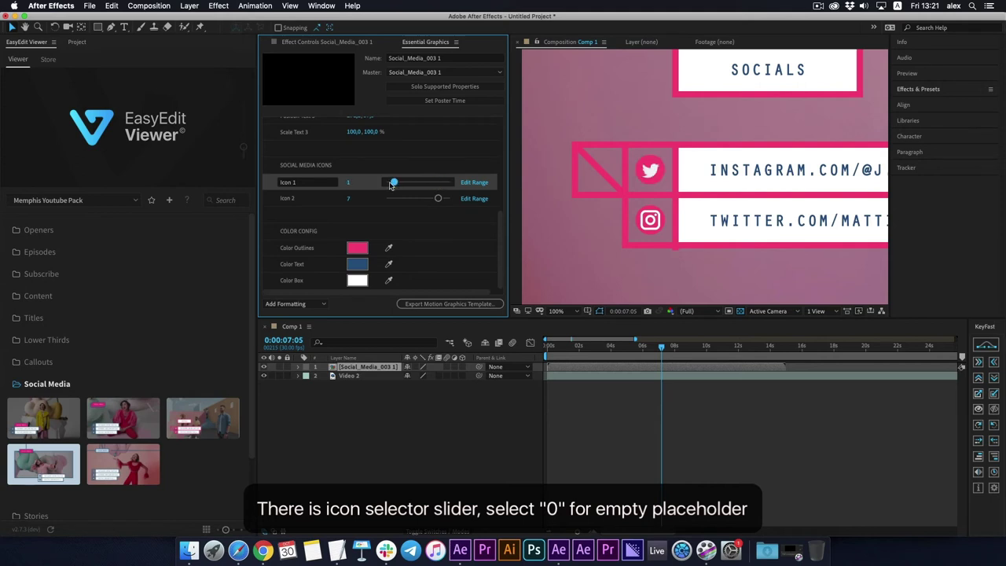
drag(385, 182, 401, 183)
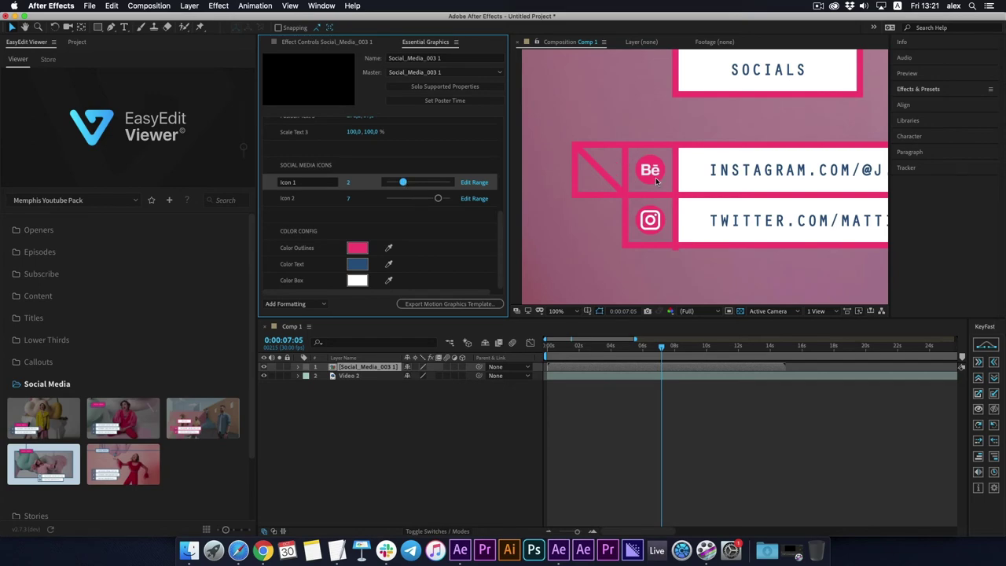
click(556, 311)
click(574, 495)
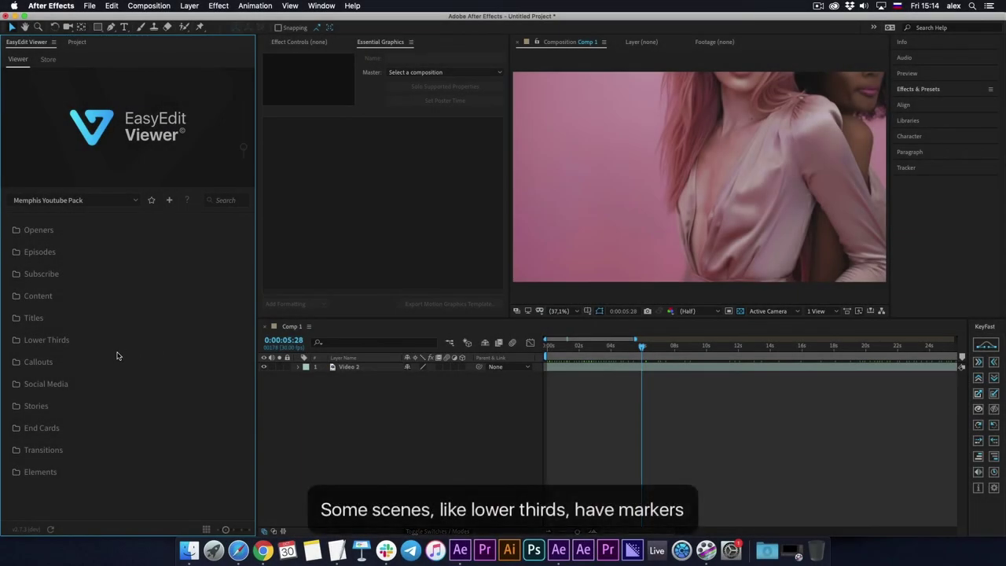
Import the first Lower Thirds scene, Lower_Third_001, into Comp 1.
click(47, 340)
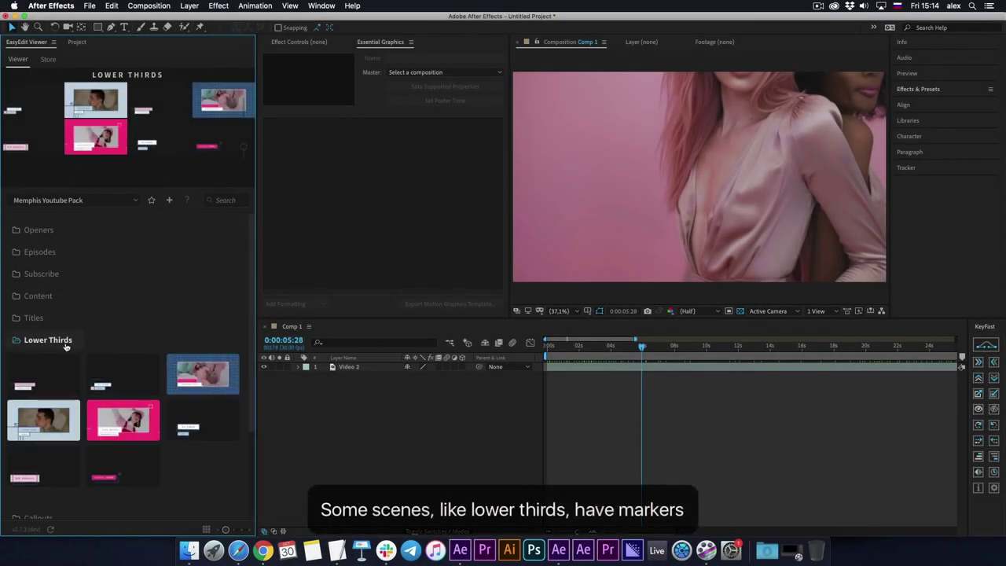
mouse_move(65, 380)
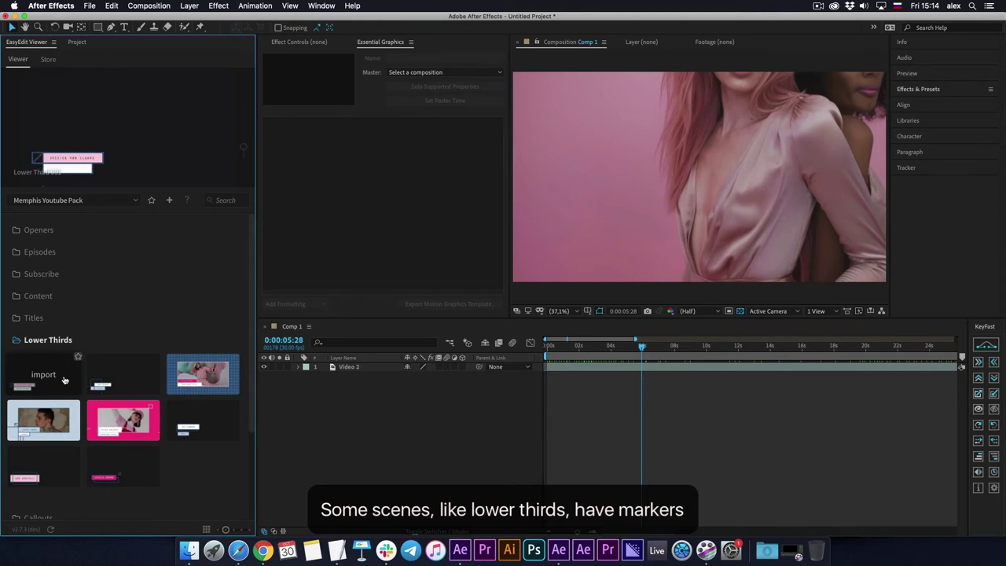
click(64, 380)
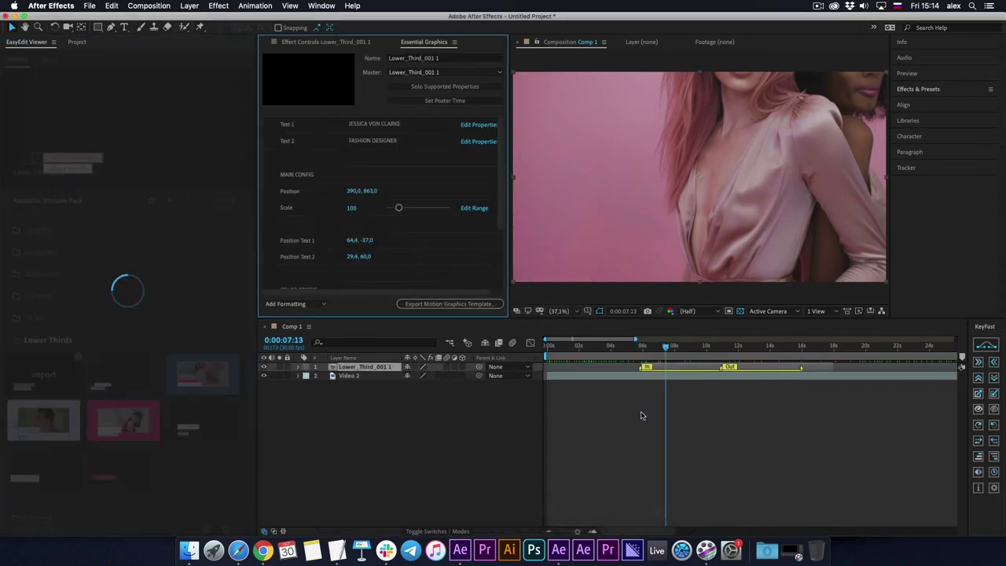
Move the lower third to start at 0s, adjust its end, and preview the animation.
mouse_move(692, 367)
mouse_down()
mouse_move(603, 370)
mouse_move(542, 358)
mouse_up()
key(space)
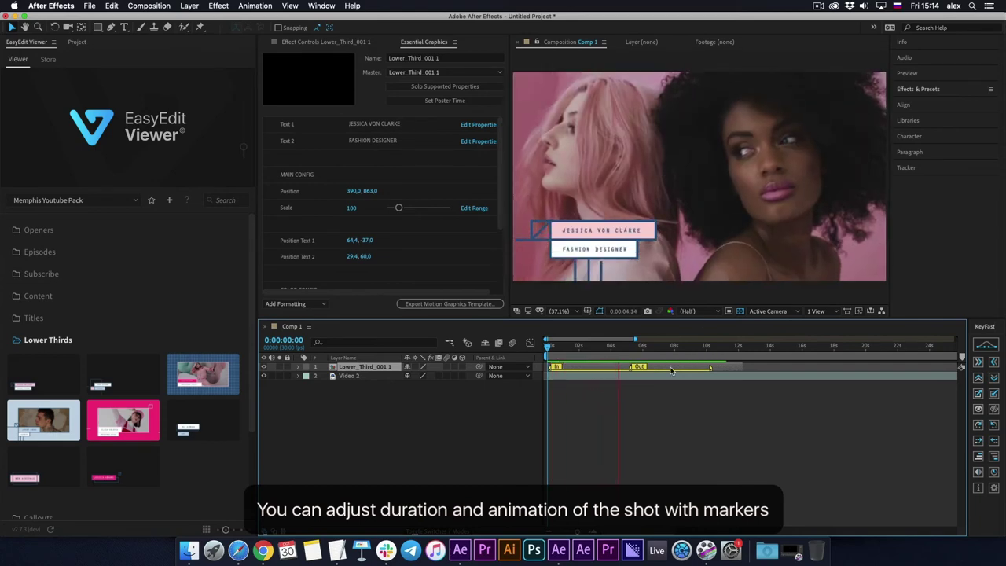
key(space)
drag(633, 367, 641, 367)
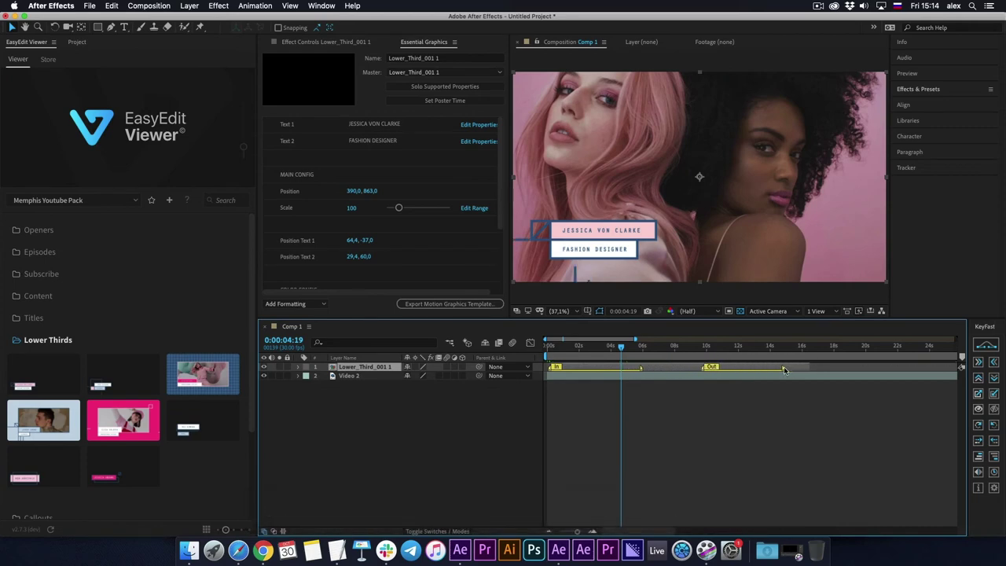
drag(784, 370, 758, 369)
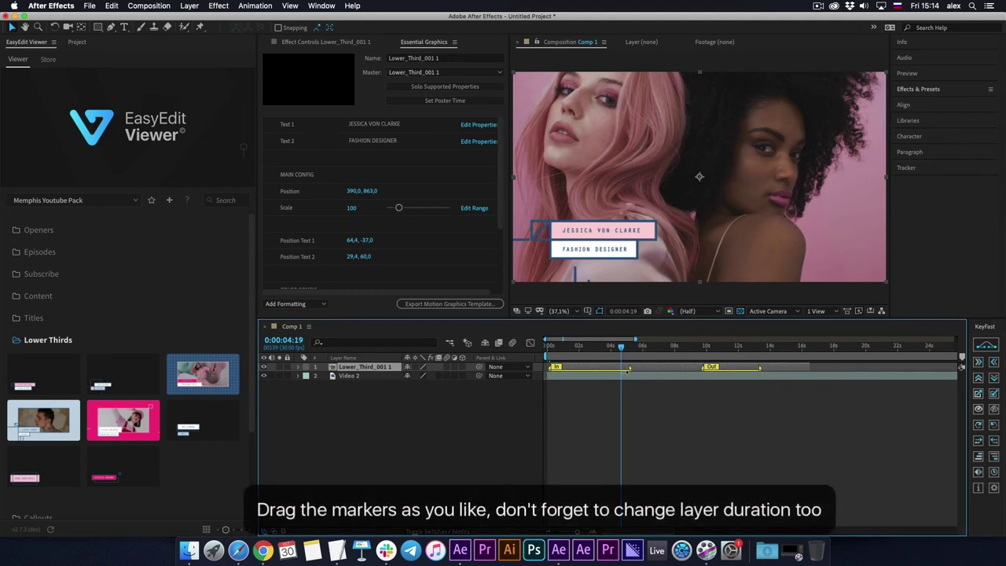
key(Home)
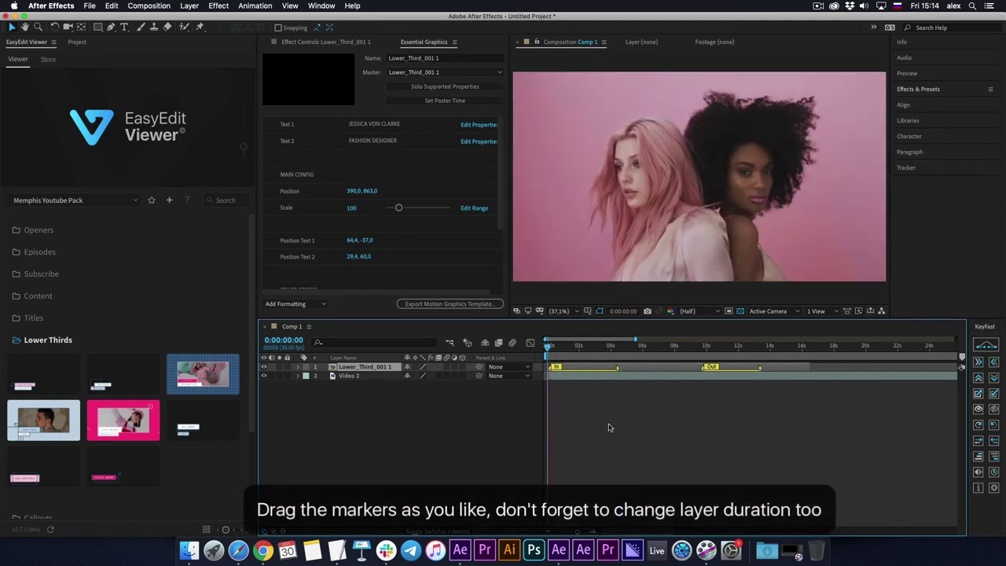
key(space)
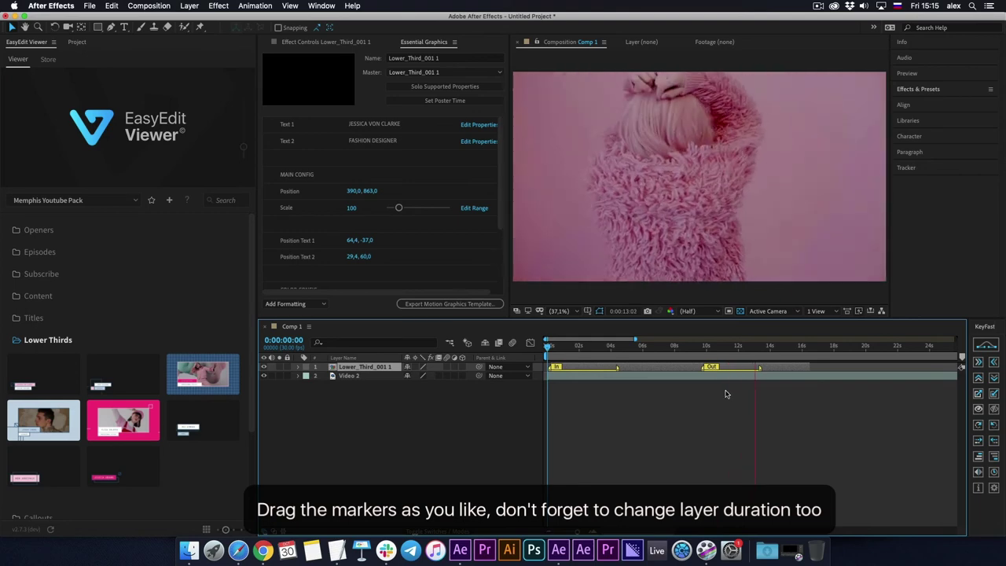
click(701, 371)
Drag the lower third's Out marker to about 19s and scrub to check the timing.
drag(703, 367, 837, 369)
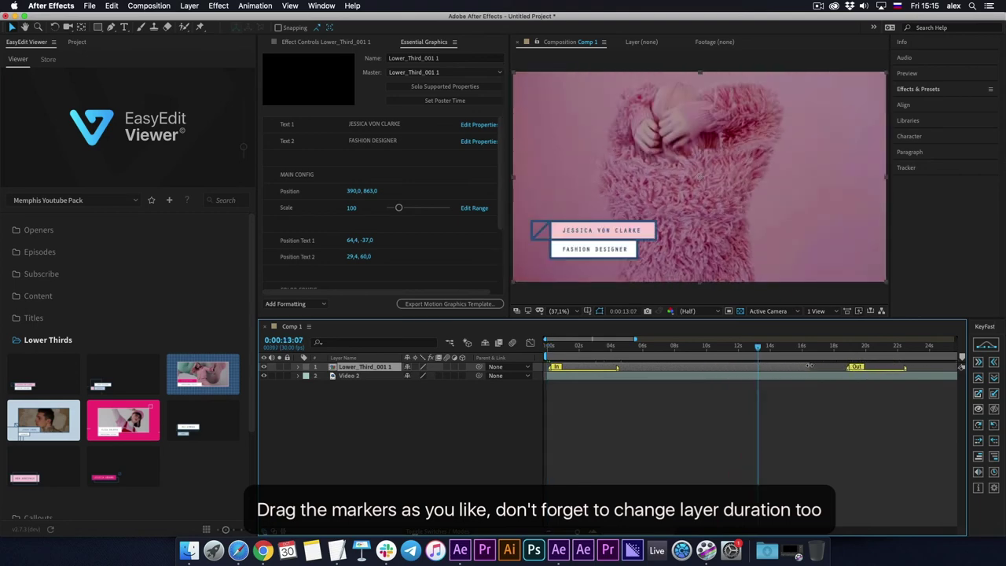
drag(753, 349, 818, 347)
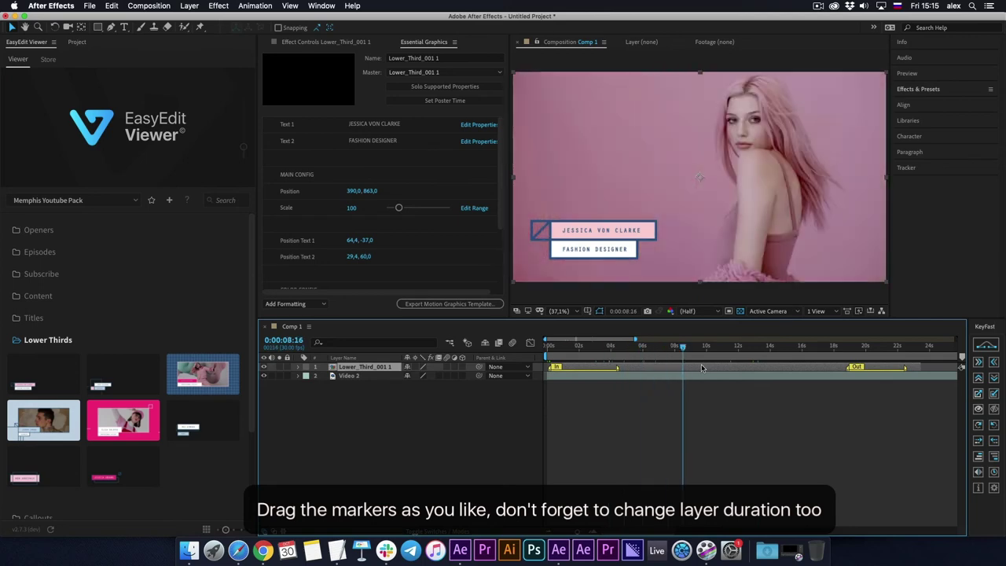
drag(830, 381, 913, 388)
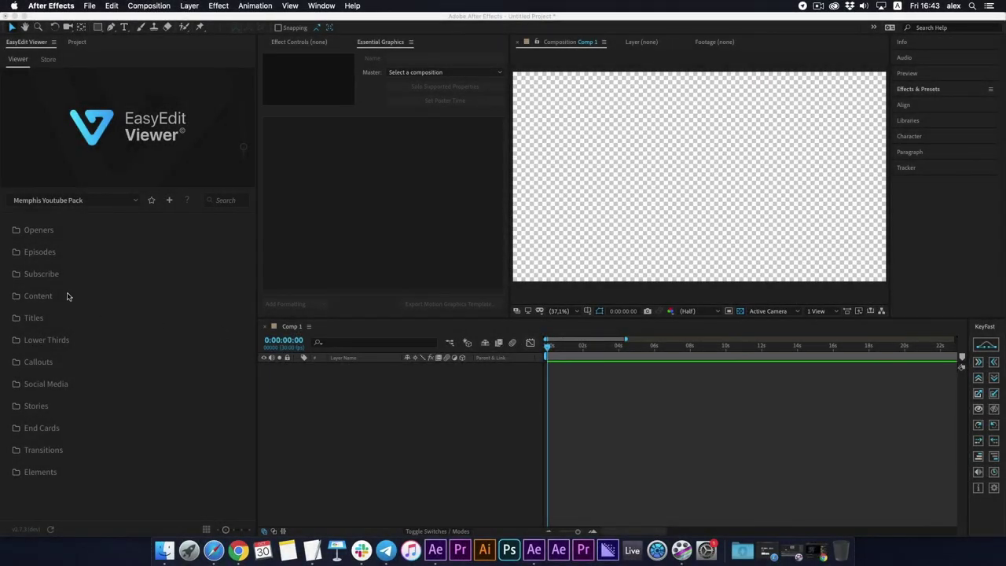
Import the first Content scene, Content_002, into Comp 1.
click(48, 295)
mouse_move(57, 336)
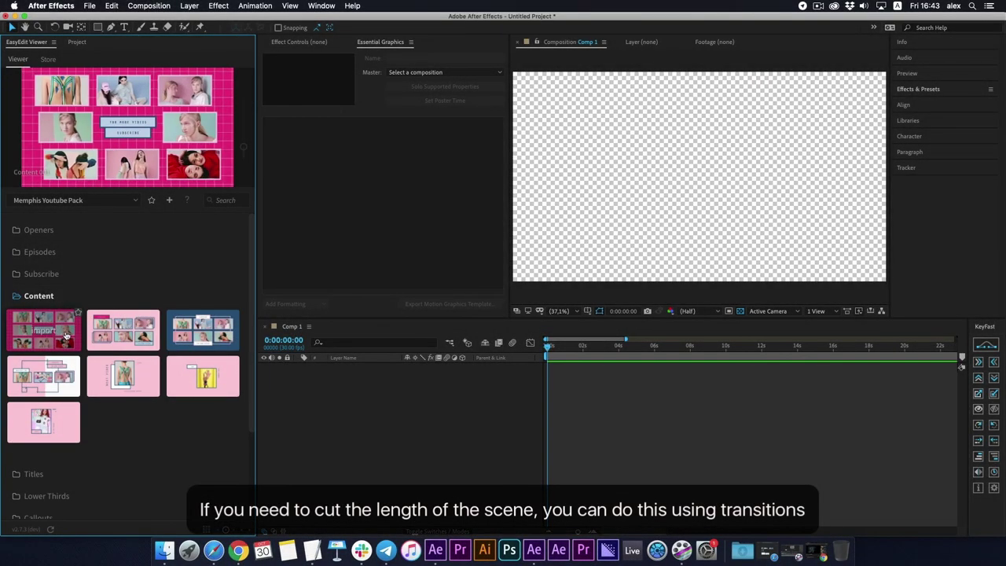
click(125, 336)
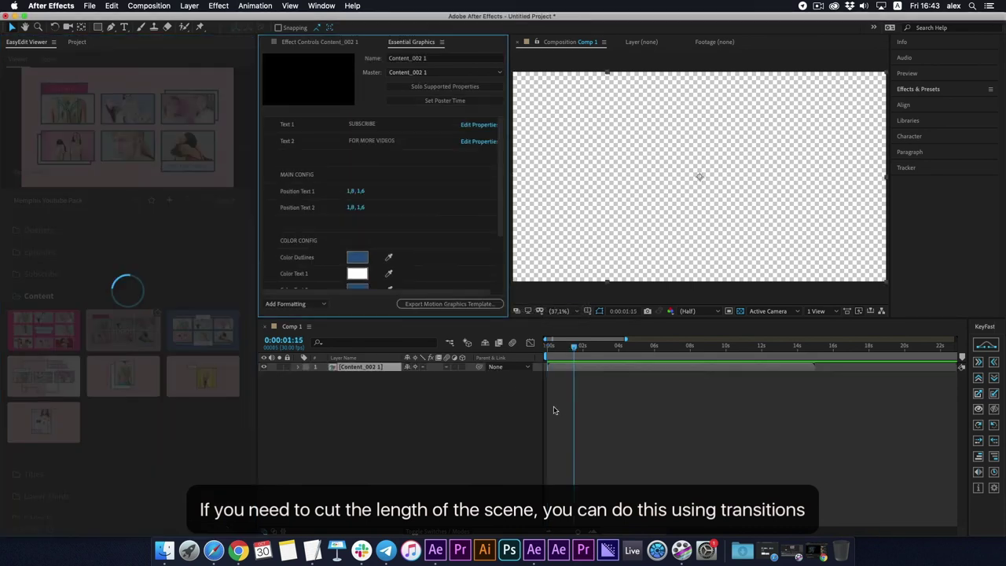
Give the Content_002 layer a green label and move the time to its intended end.
click(306, 368)
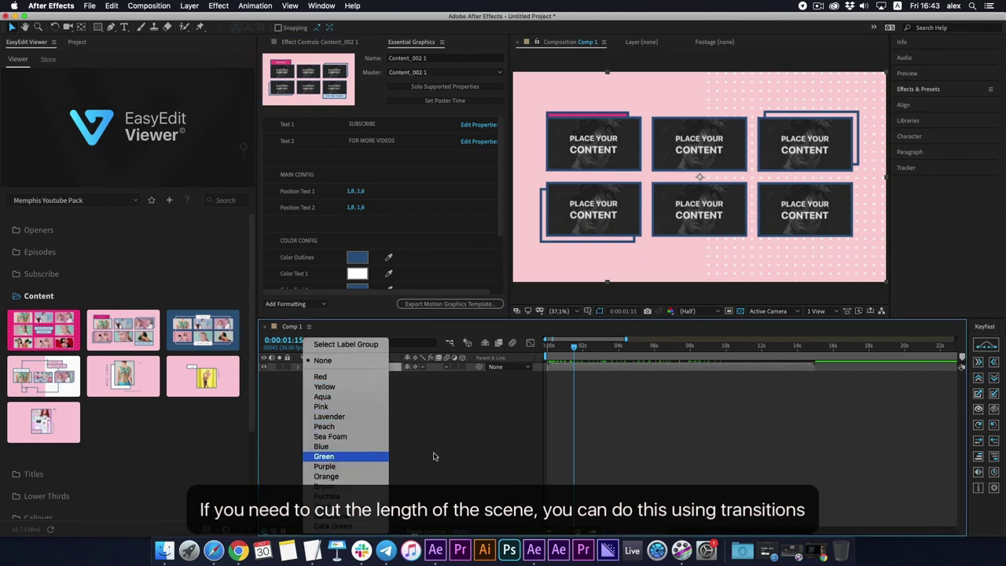
click(354, 456)
mouse_move(548, 348)
mouse_down()
mouse_move(635, 347)
mouse_move(662, 359)
mouse_up()
click(692, 364)
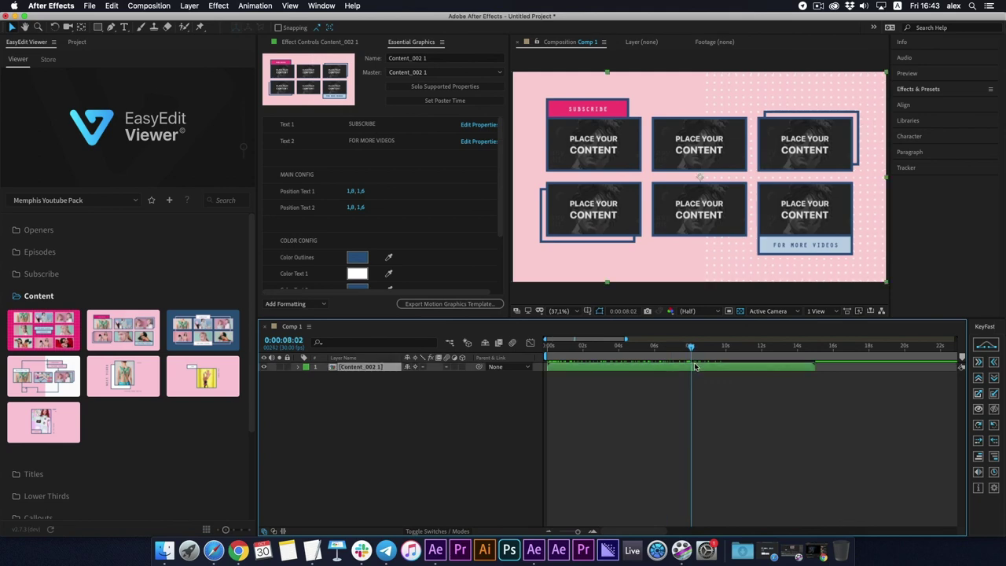
scroll(192, 469, down, 3)
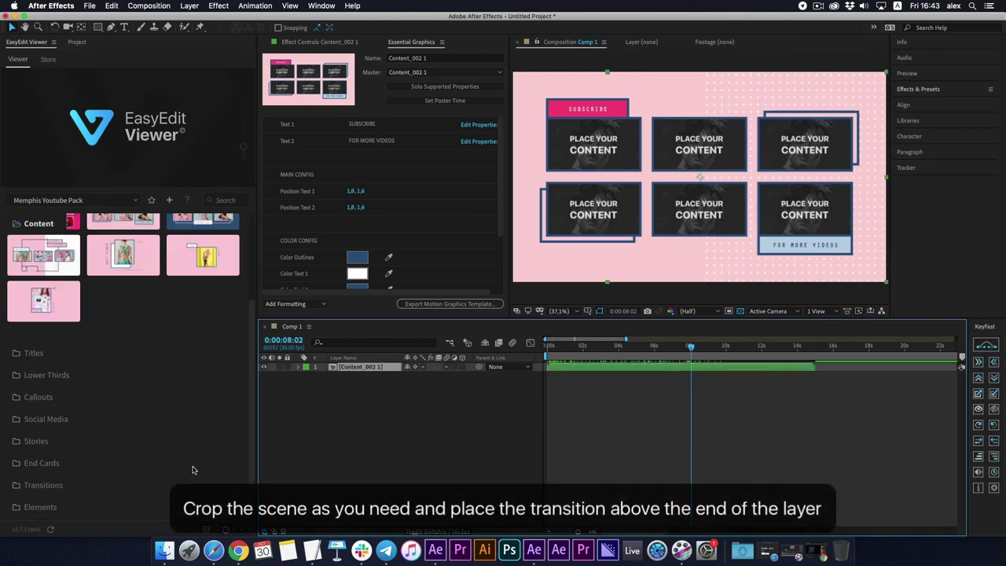
Import Transition_002, place it at about 8s, and trim Content_002 to end there.
click(60, 487)
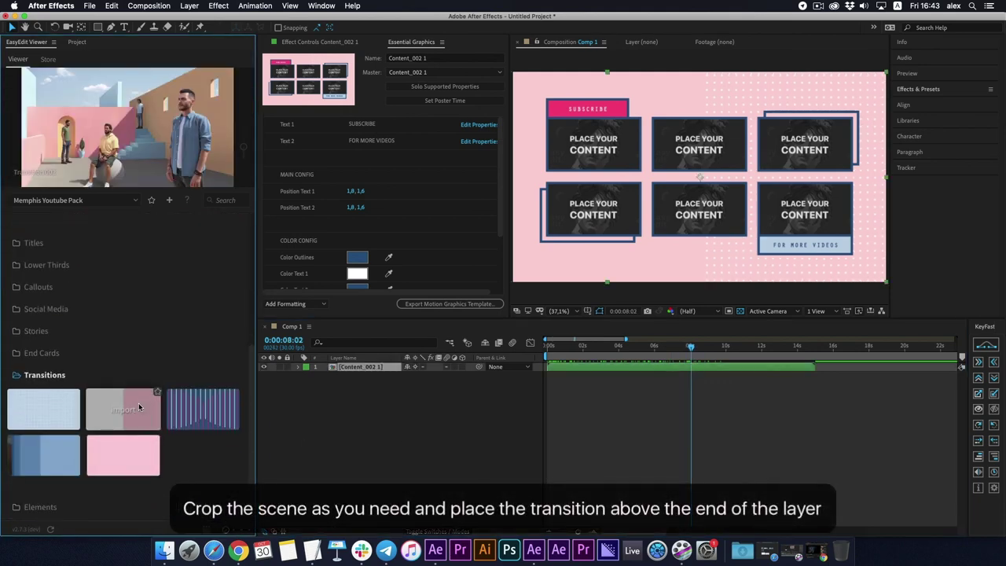
click(138, 406)
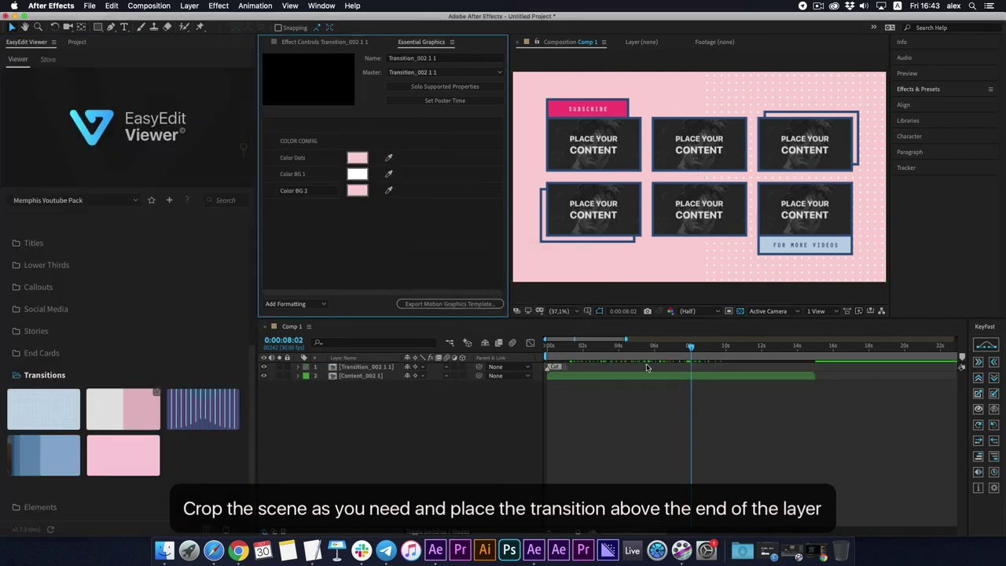
drag(564, 369, 689, 369)
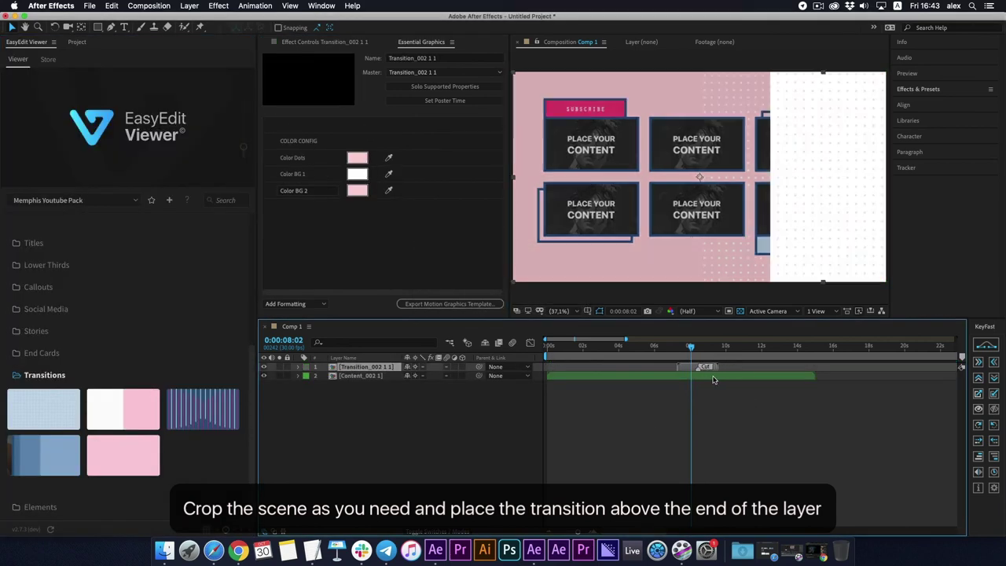
drag(814, 376, 693, 391)
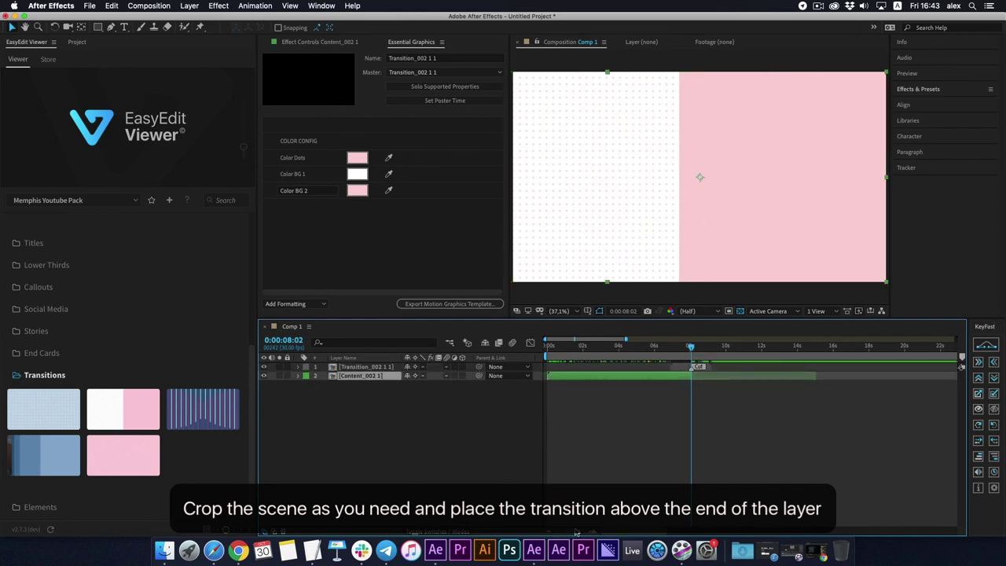
Zoom the timeline around the cut and preview the transition twice.
drag(575, 533, 581, 534)
click(697, 347)
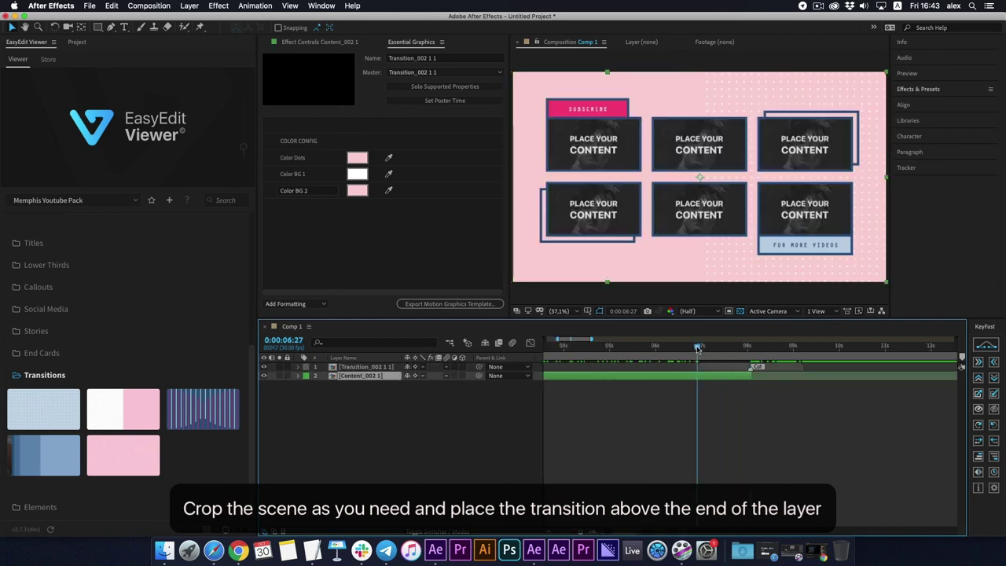
key(space)
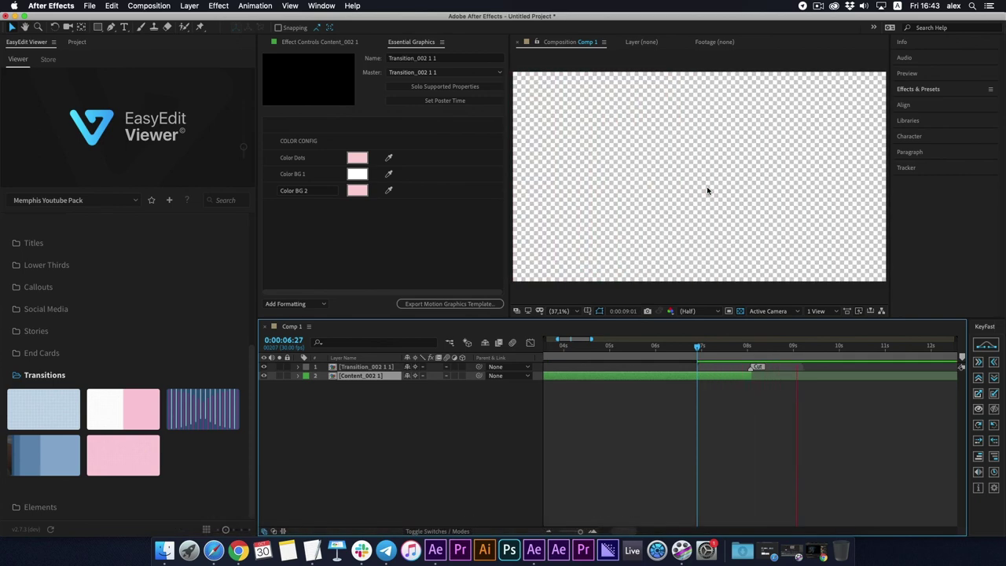
click(683, 346)
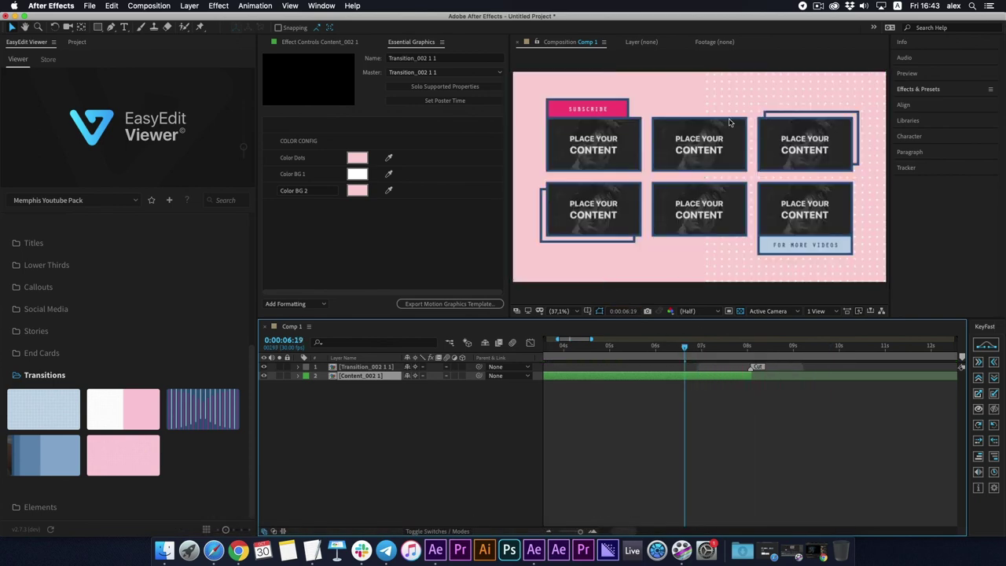
key(space)
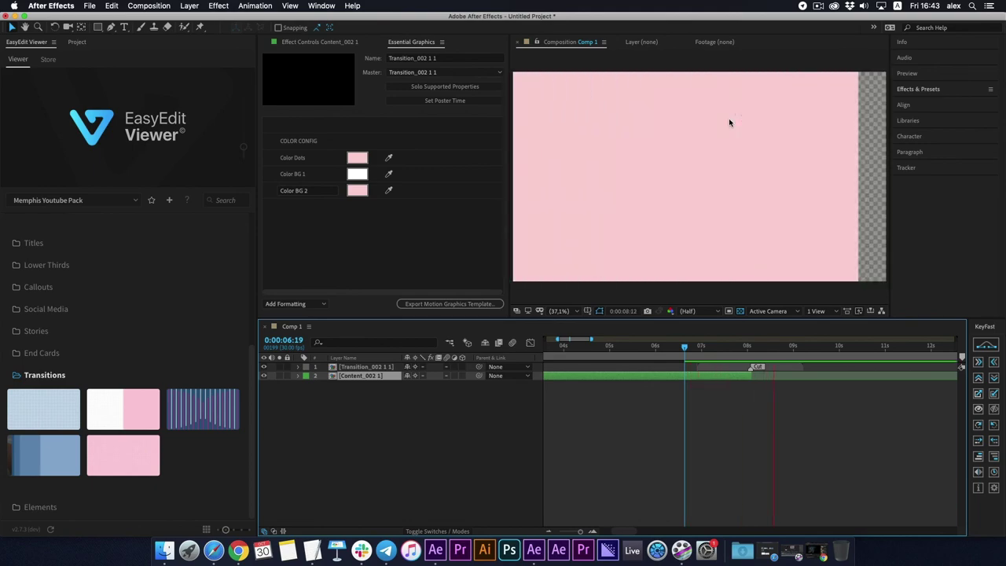